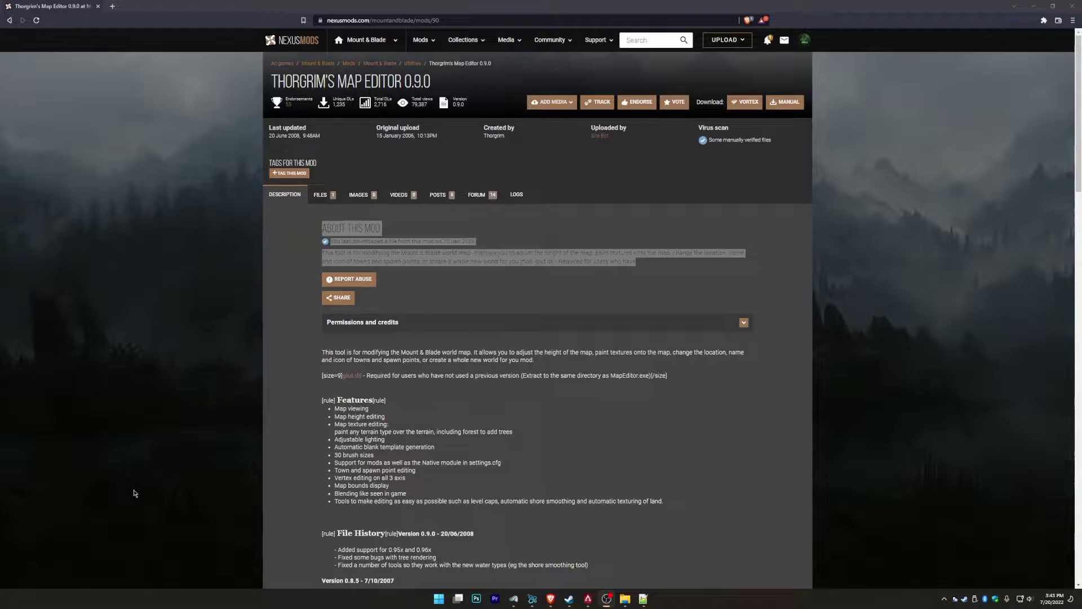
pyautogui.click(564, 278)
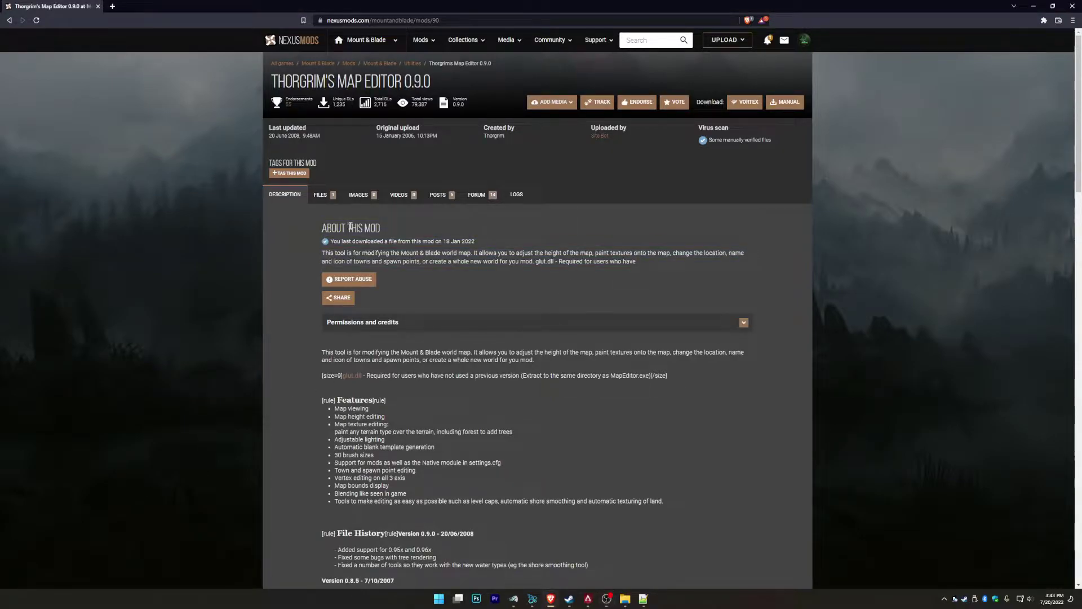
pyautogui.moveTo(291, 83); pyautogui.dragTo(459, 89)
pyautogui.click(459, 88)
pyautogui.moveTo(433, 83); pyautogui.dragTo(270, 84)
pyautogui.click(482, 79)
# Open taleworlds.com in a new browser tab and go to the page of the original Mount&Blade game
pyautogui.click(118, 11)
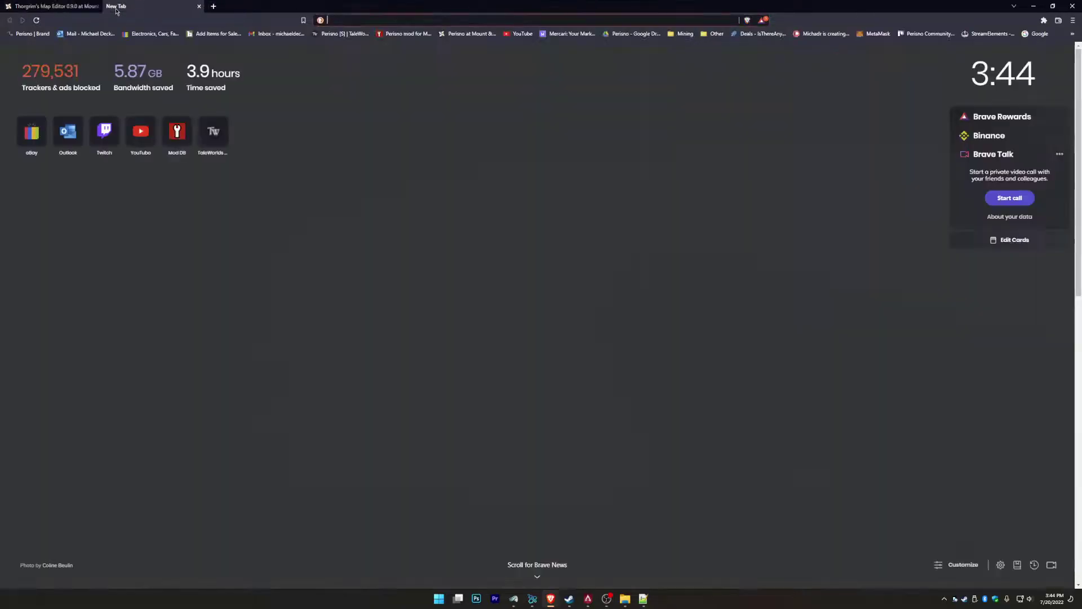
pyautogui.write('taleworlds.com/#')
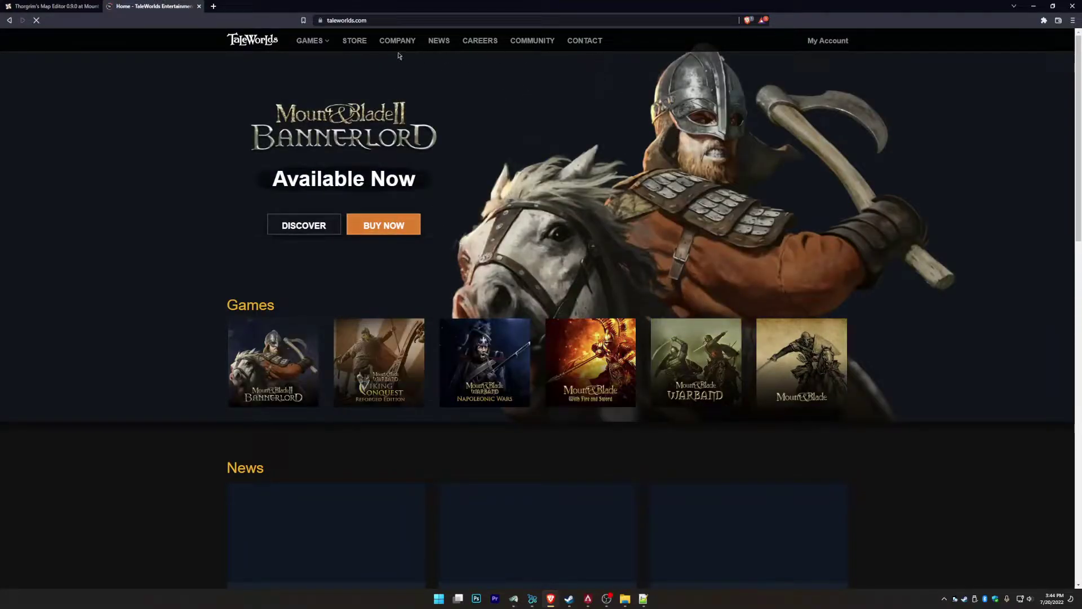
pyautogui.click(319, 44)
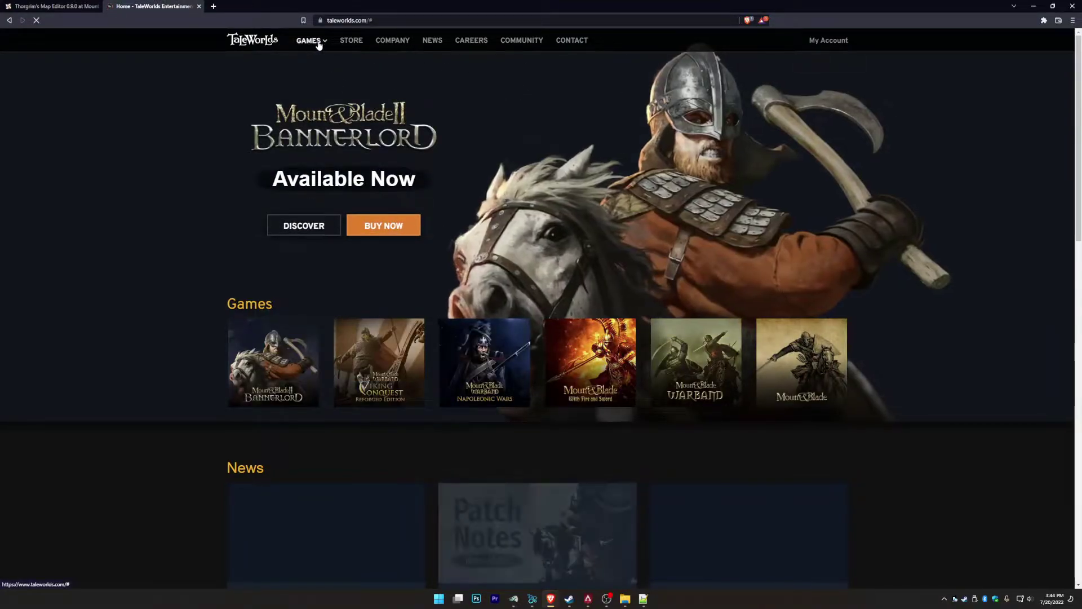
pyautogui.click(317, 42)
pyautogui.moveTo(296, 121)
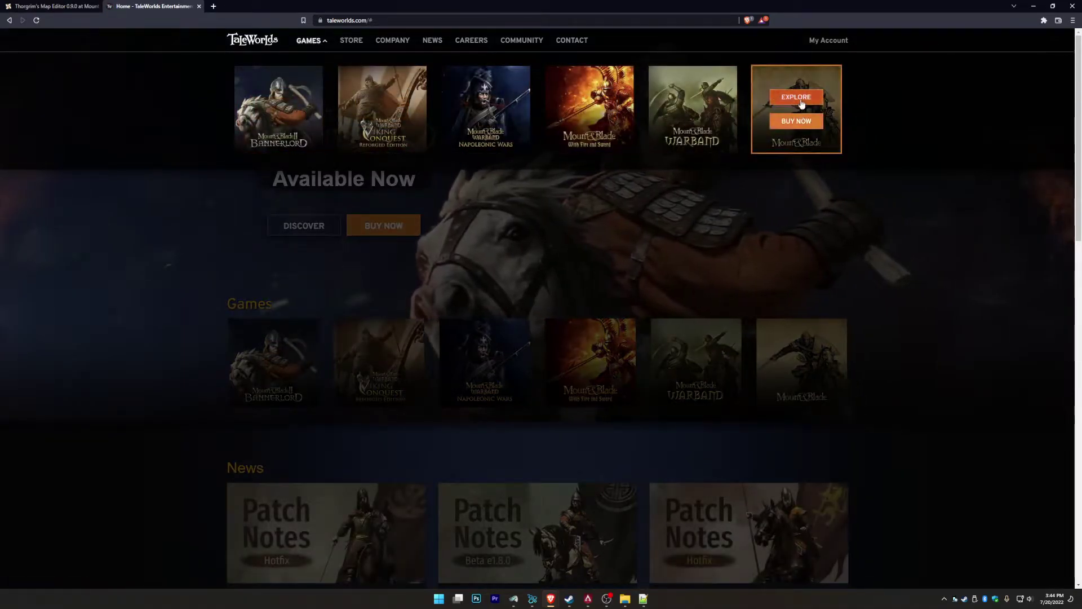
pyautogui.click(801, 103)
# Expand the Downloads section of the Mount&Blade page to review the available versions and patches, and close the tab
pyautogui.scroll(-4, 597, 321)
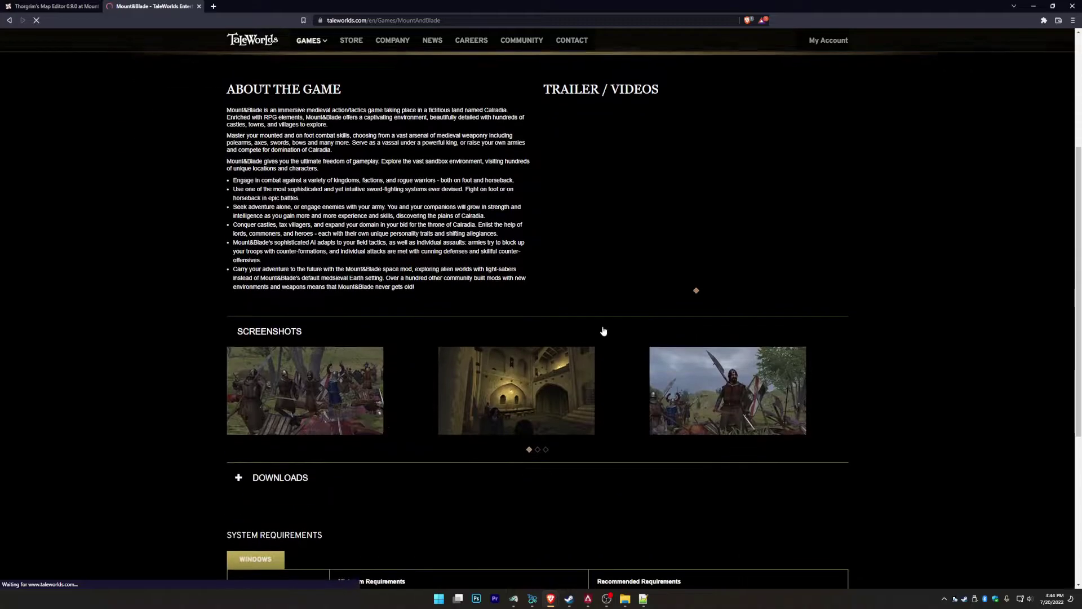
pyautogui.scroll(-5, 603, 330)
pyautogui.click(252, 198)
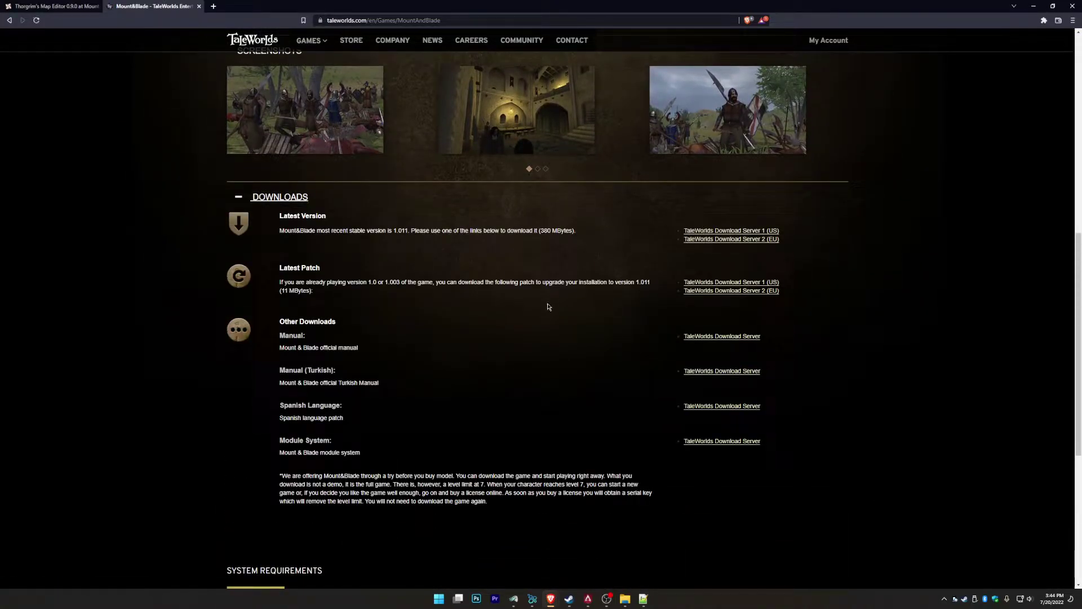
pyautogui.scroll(3, 564, 240)
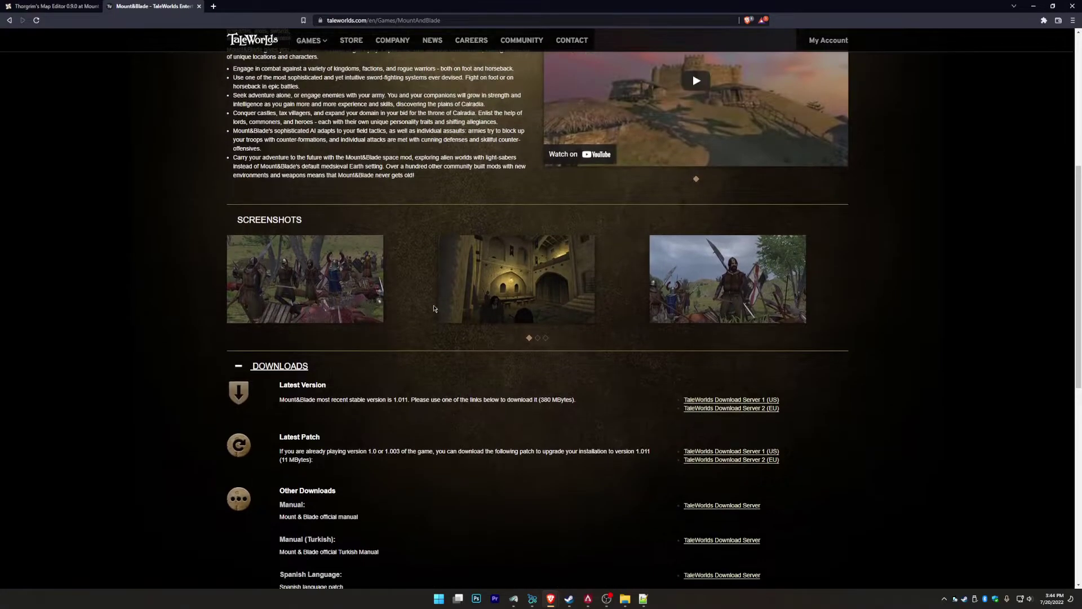
pyautogui.scroll(6, 563, 241)
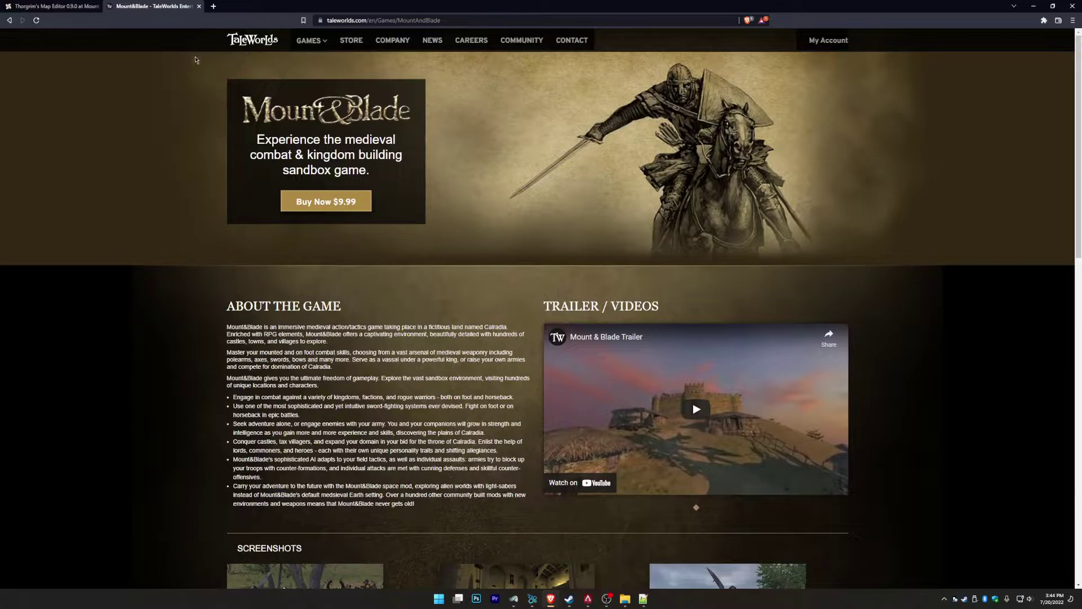
pyautogui.click(198, 7)
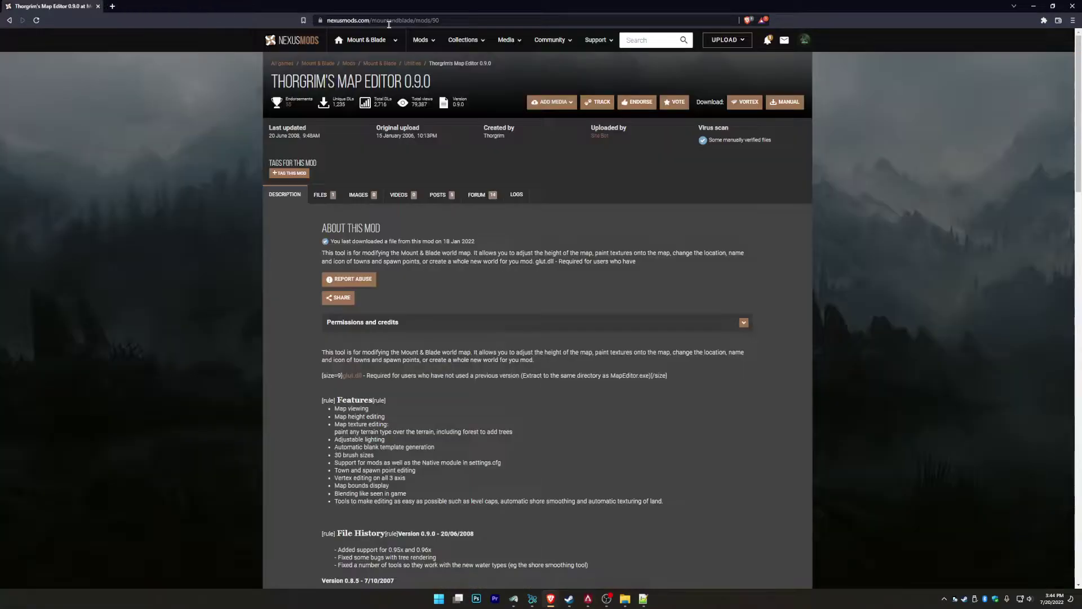
# Minimize the browser and launch MapEditor.exe from the M&BMapEditor folder
pyautogui.click(1033, 6)
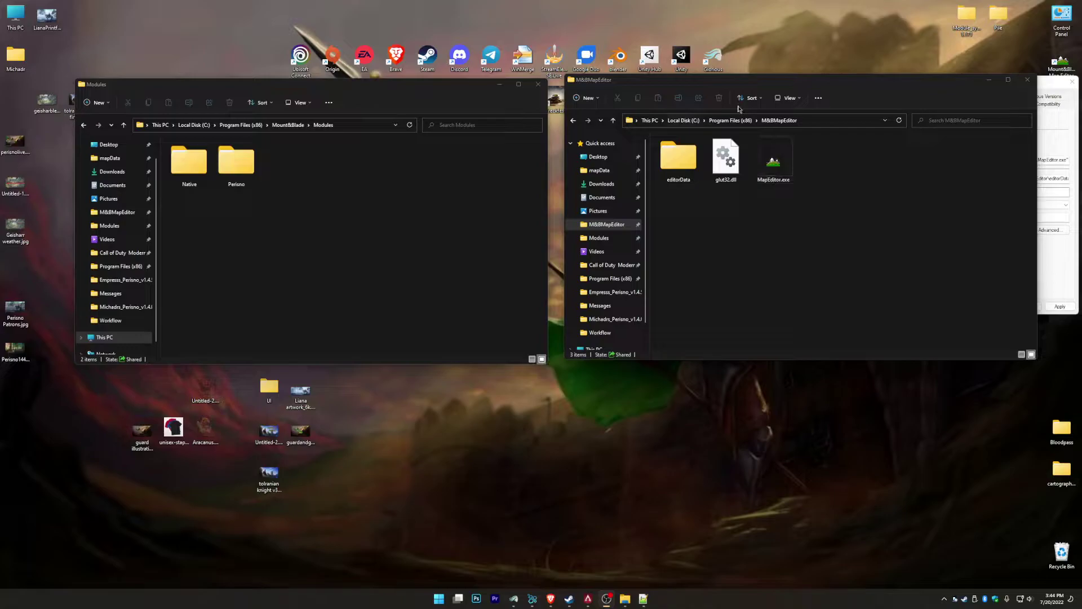
pyautogui.click(827, 84)
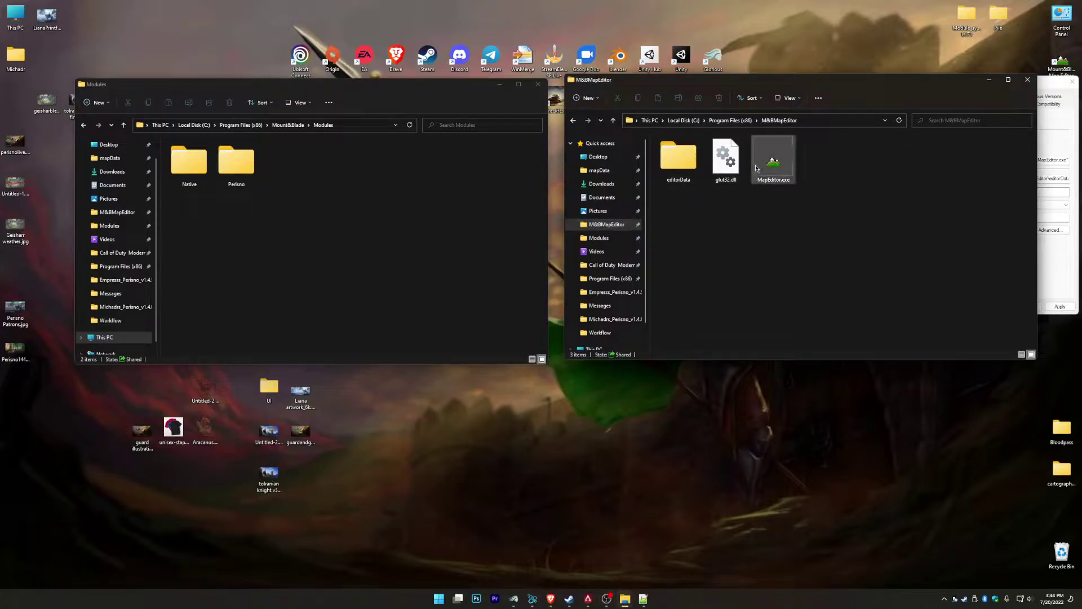
pyautogui.doubleClick(773, 166)
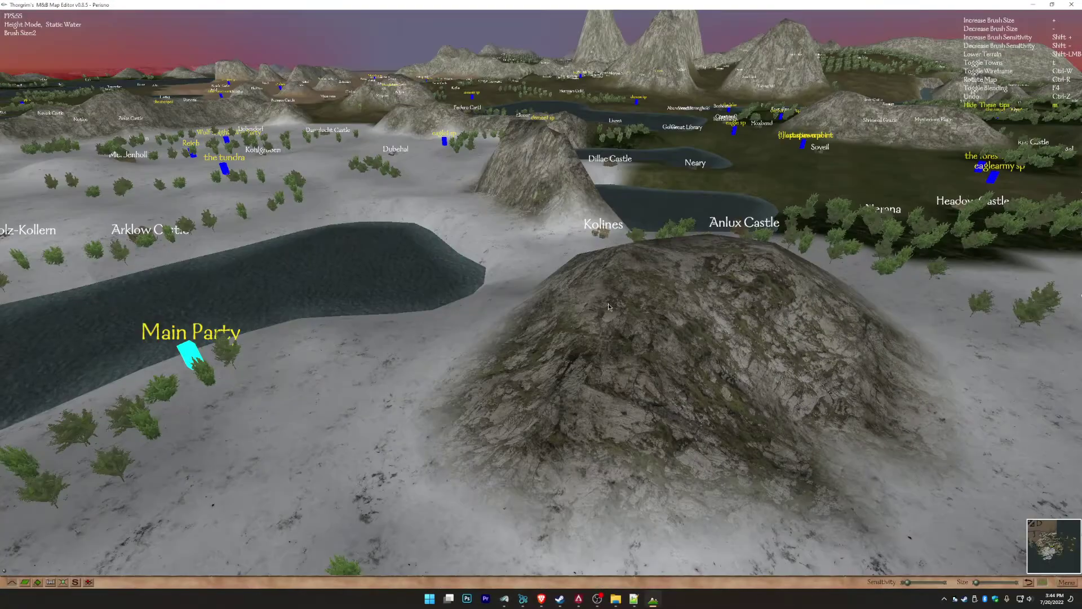
# Examine the Perisno world map across its snowy regions, mountains, lakes and steppes, including the towns and spawn points
pyautogui.moveTo(608, 306); pyautogui.dragTo(738, 270, button='right')
pyautogui.press('s')
pyautogui.press('w')
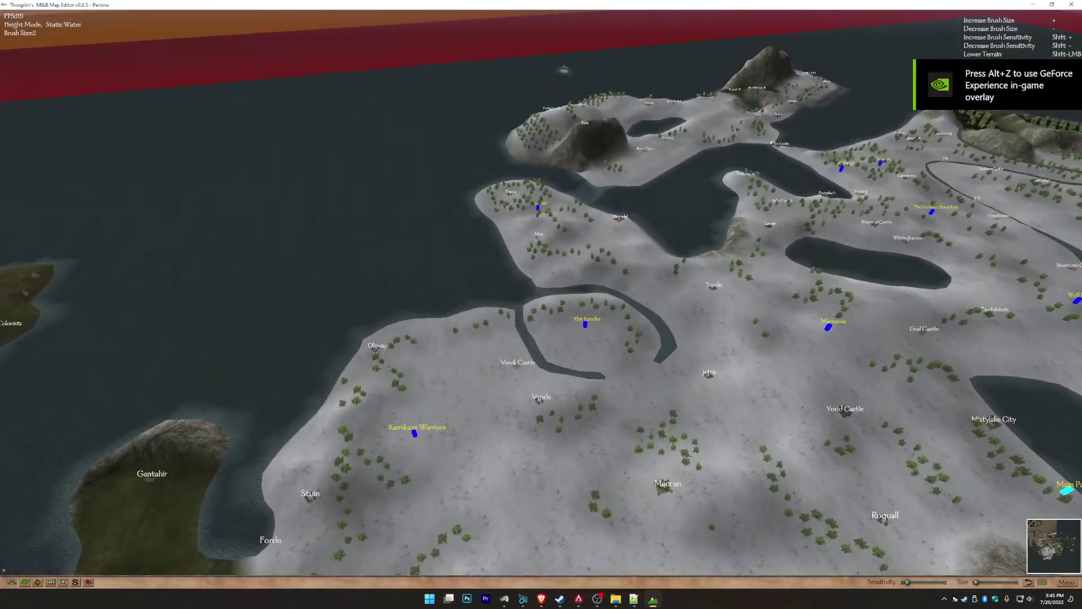
pyautogui.press('w')
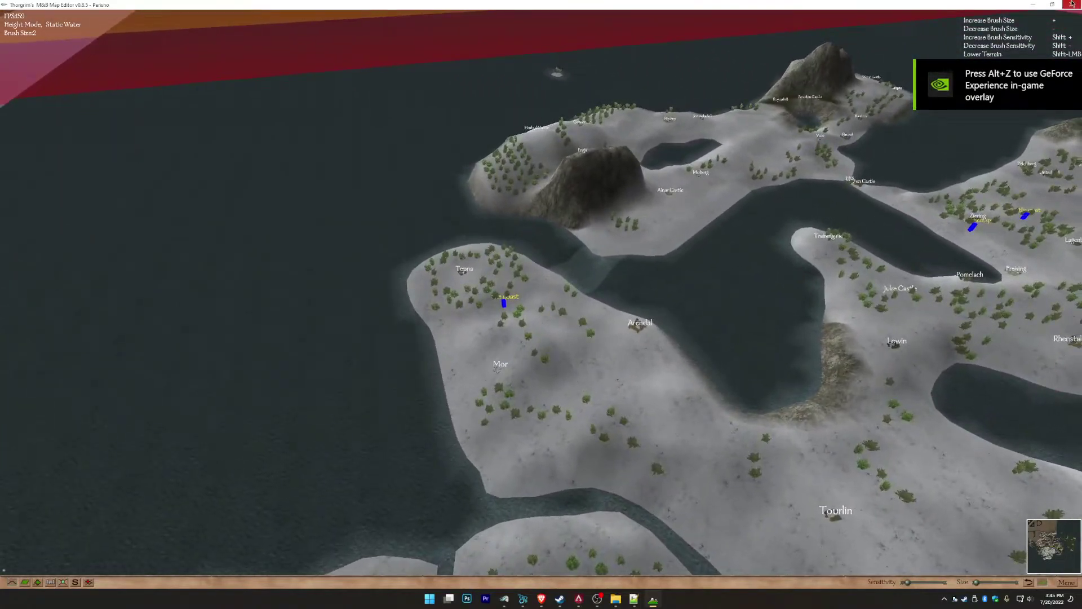
pyautogui.moveTo(744, 398); pyautogui.dragTo(1031, 265, button='right')
pyautogui.press('w')
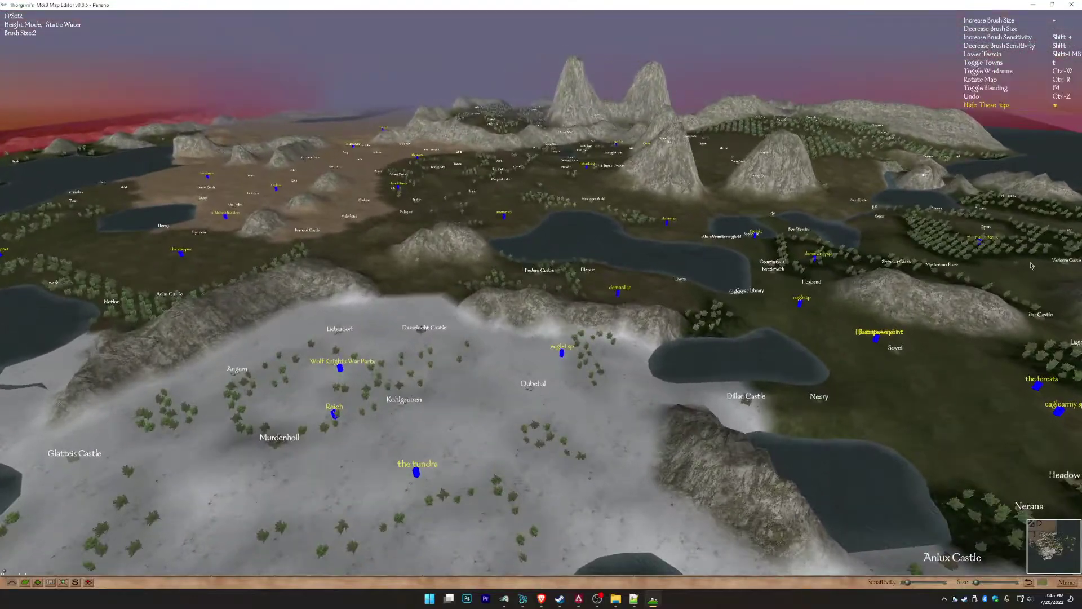
pyautogui.press('a')
pyautogui.moveTo(664, 361); pyautogui.dragTo(476, 384, button='right')
pyautogui.press('w')
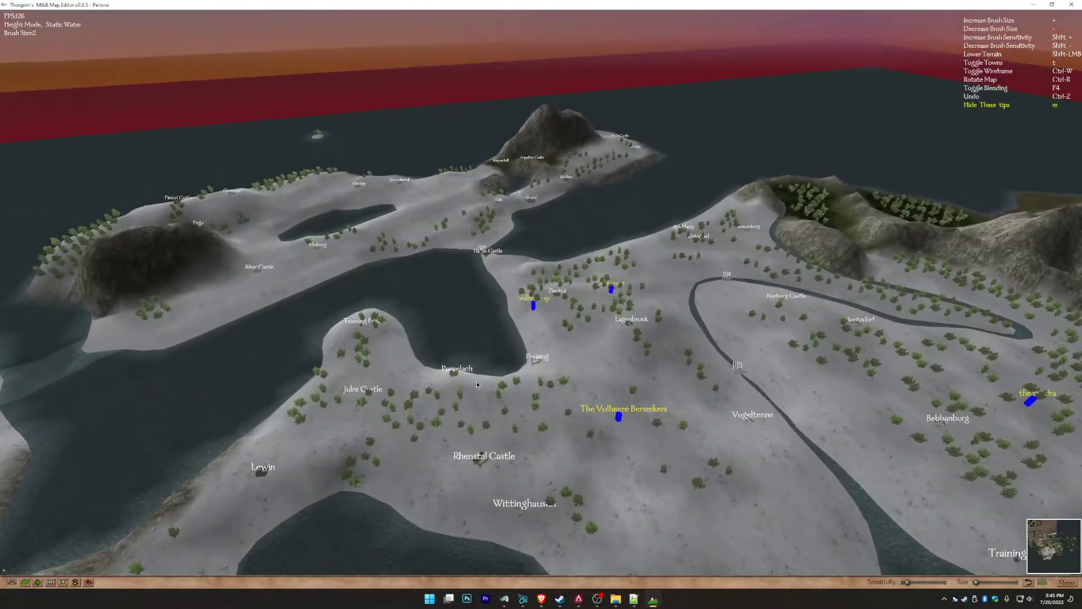
pyautogui.press('w')
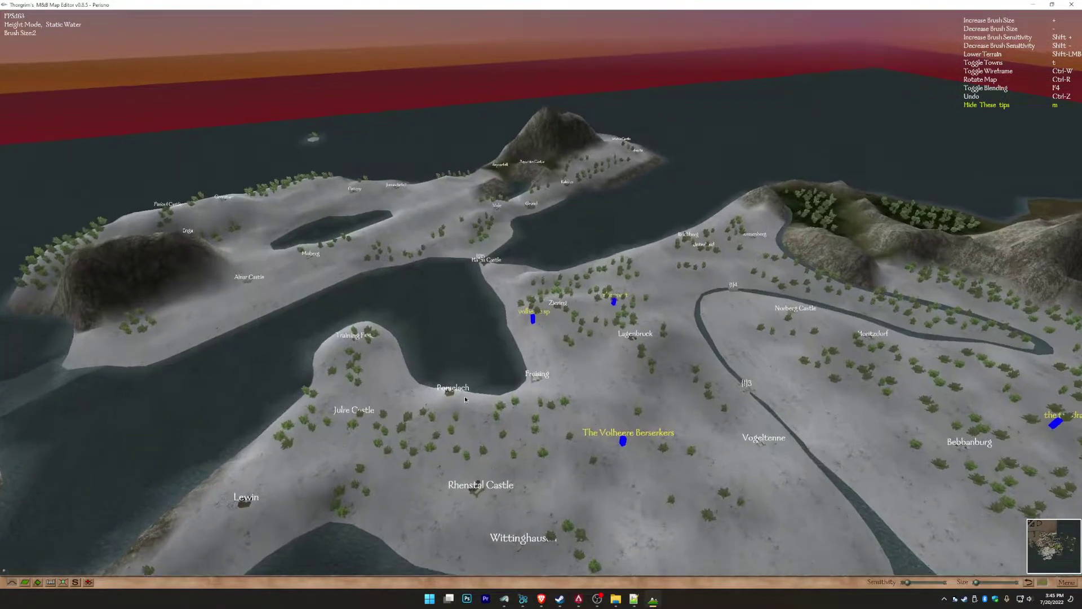
pyautogui.press('a')
pyautogui.moveTo(475, 458); pyautogui.dragTo(752, 450, button='right')
pyautogui.press('w')
pyautogui.press('w')
pyautogui.press('w')
pyautogui.press('w')
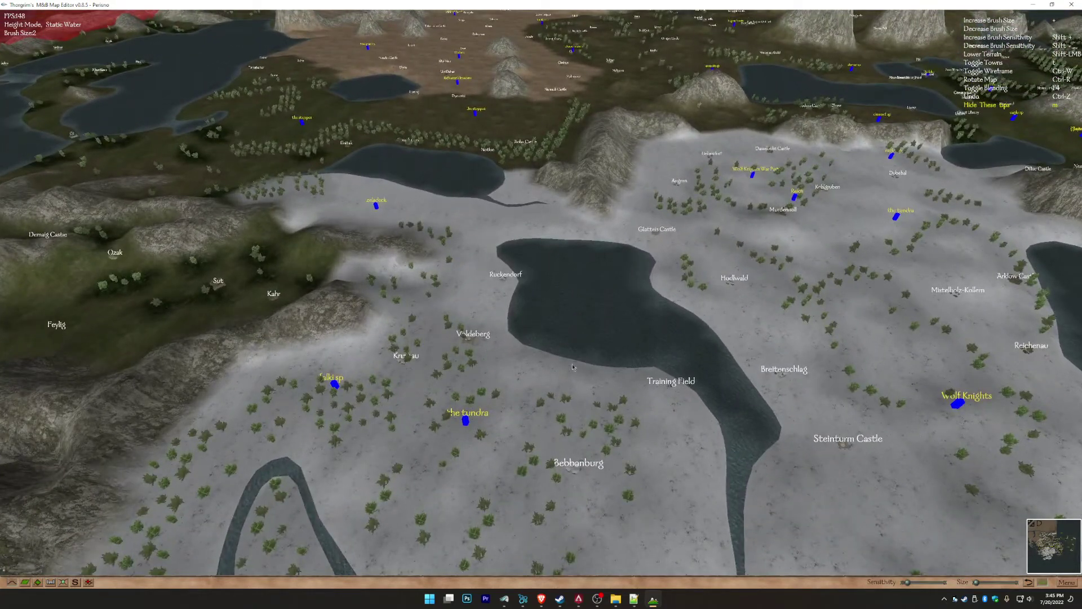
pyautogui.press('w')
pyautogui.moveTo(575, 362); pyautogui.dragTo(491, 367, button='right')
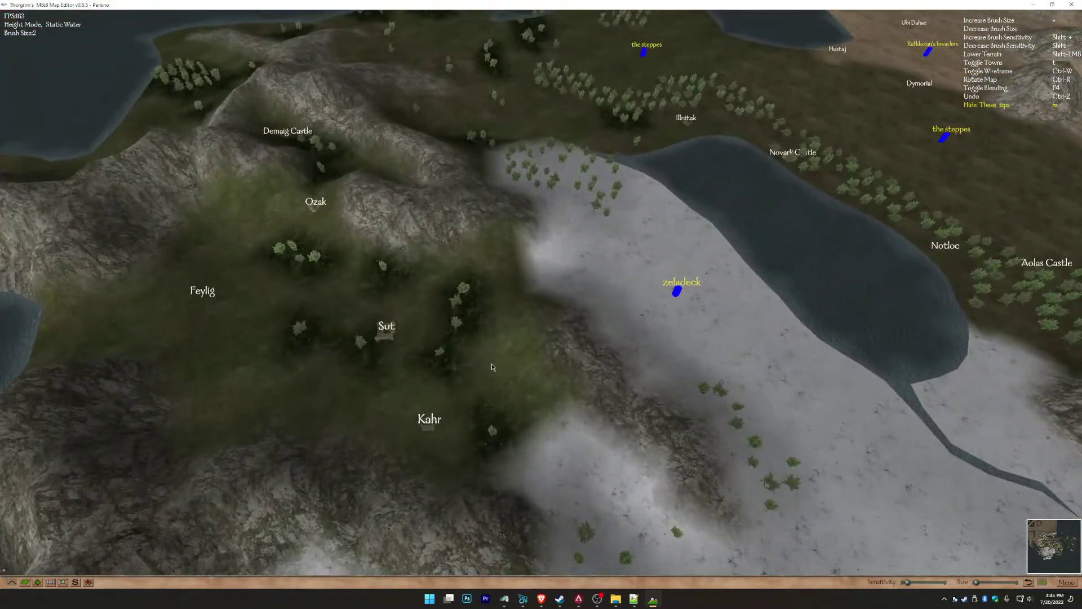
pyautogui.press('Up')
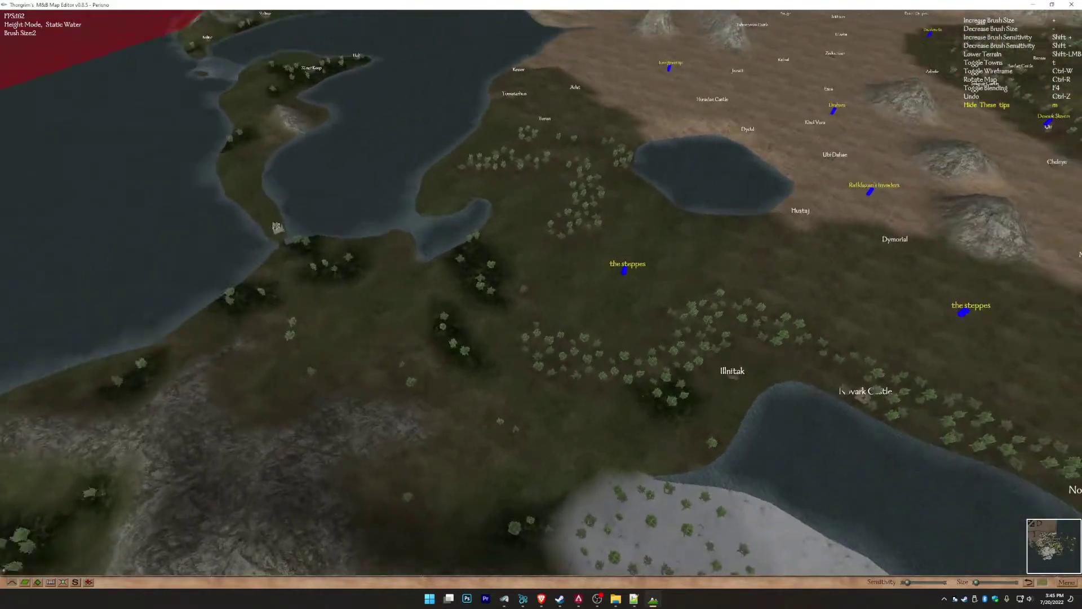
pyautogui.moveTo(492, 367); pyautogui.dragTo(589, 362, button='right')
pyautogui.press('Up')
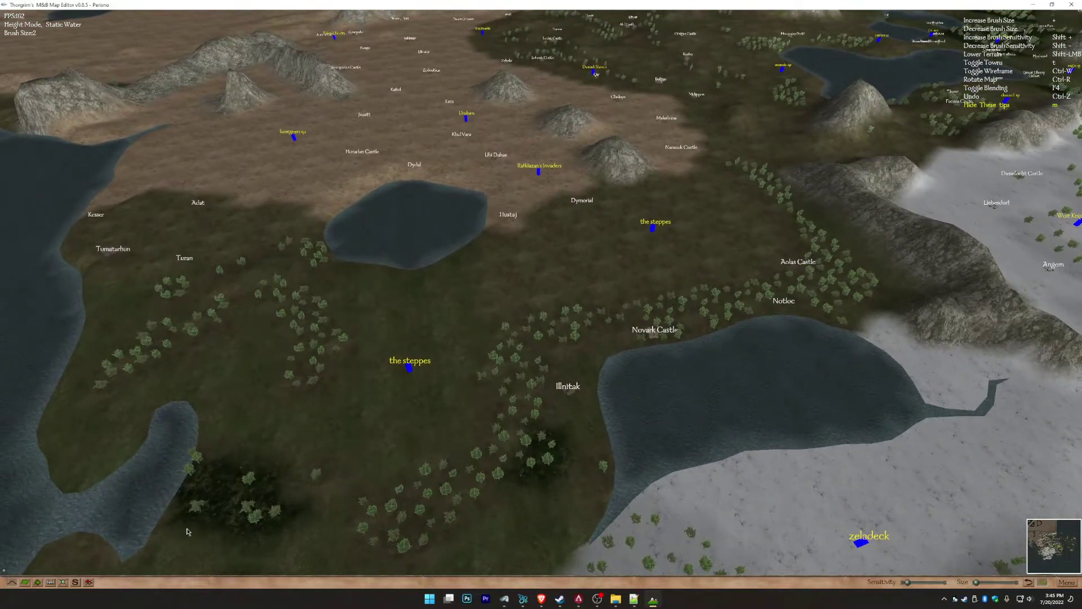
# Try the terrain painting and vertex editing modes, and return to terrain painting
pyautogui.click(25, 582)
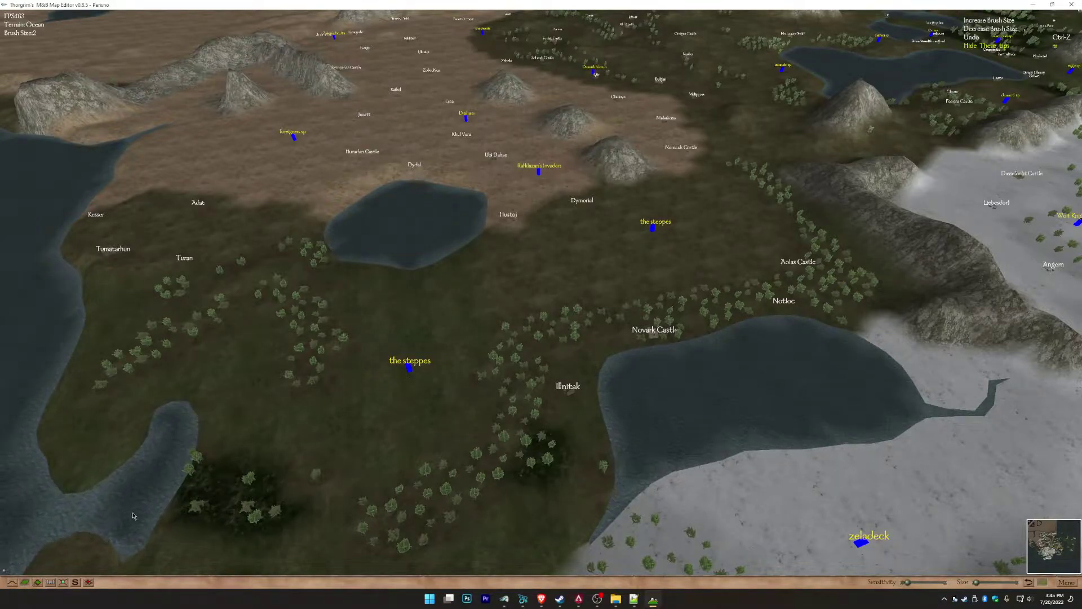
pyautogui.click(63, 581)
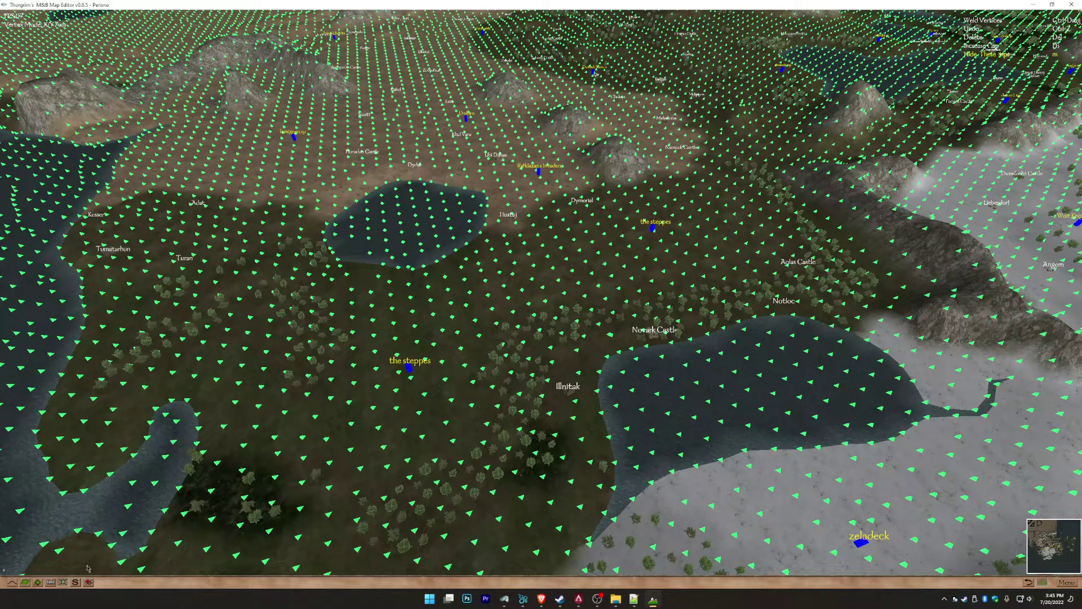
pyautogui.click(25, 582)
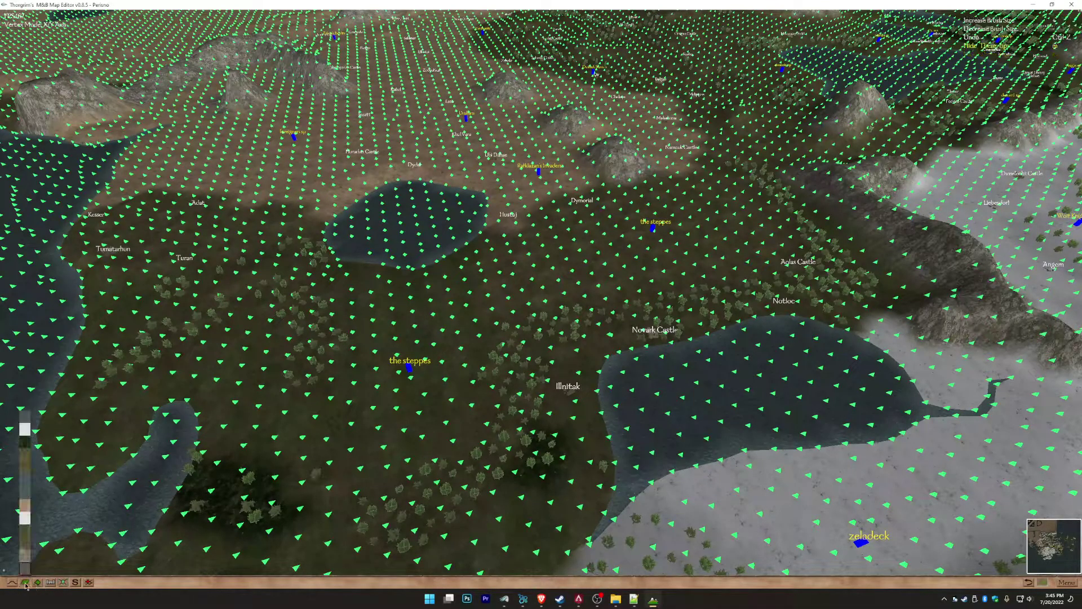
# Look over the map's northern snow lands, coast and forests, and close the map editor
pyautogui.moveTo(297, 461); pyautogui.dragTo(542, 414, button='right')
pyautogui.press('w')
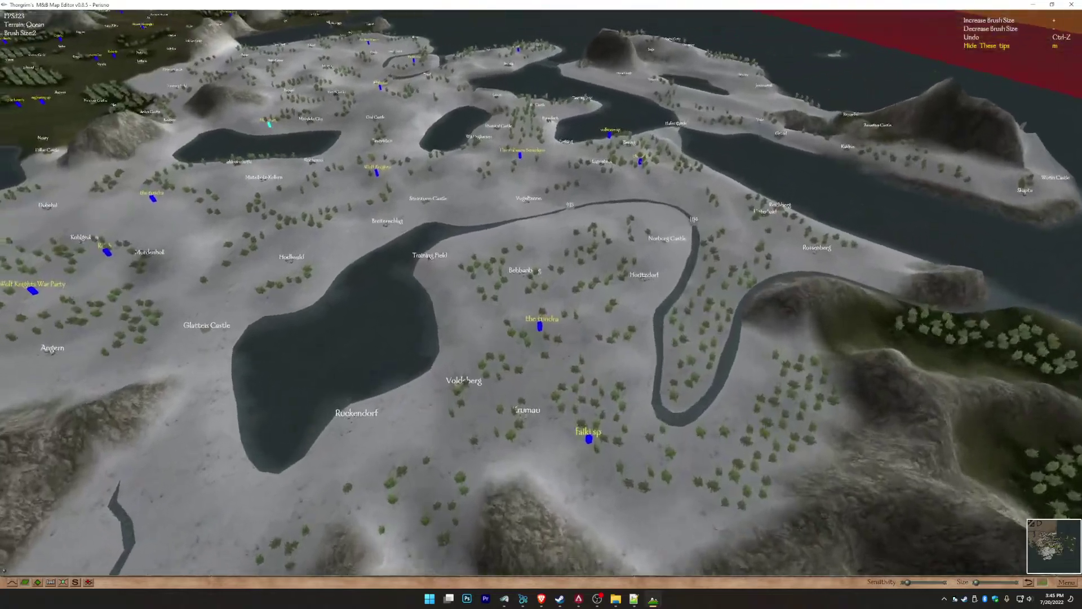
pyautogui.press('w')
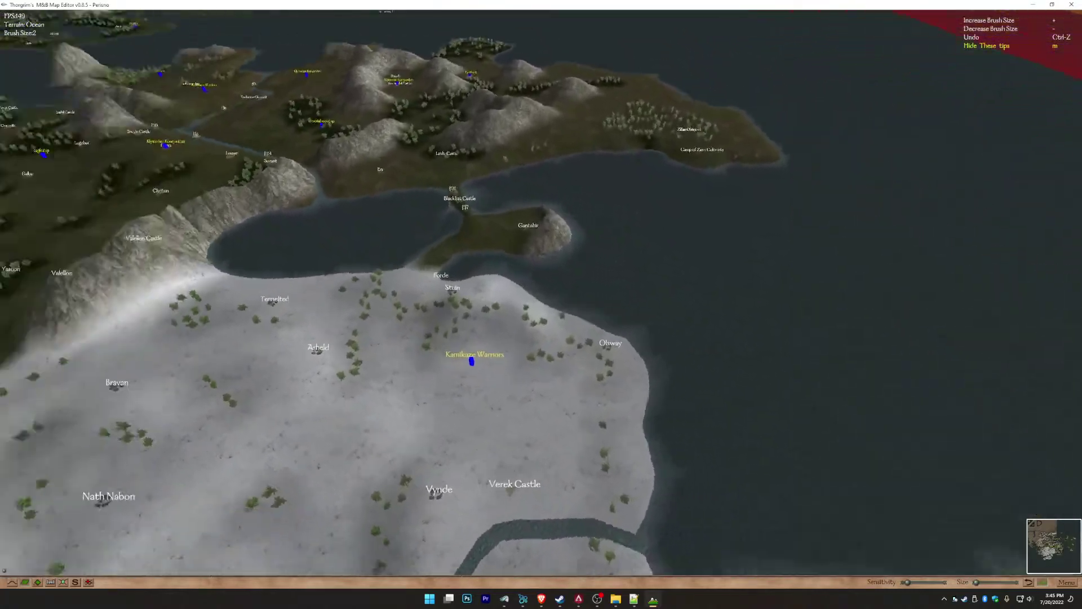
pyautogui.press('w')
pyautogui.moveTo(542, 414); pyautogui.dragTo(406, 383, button='right')
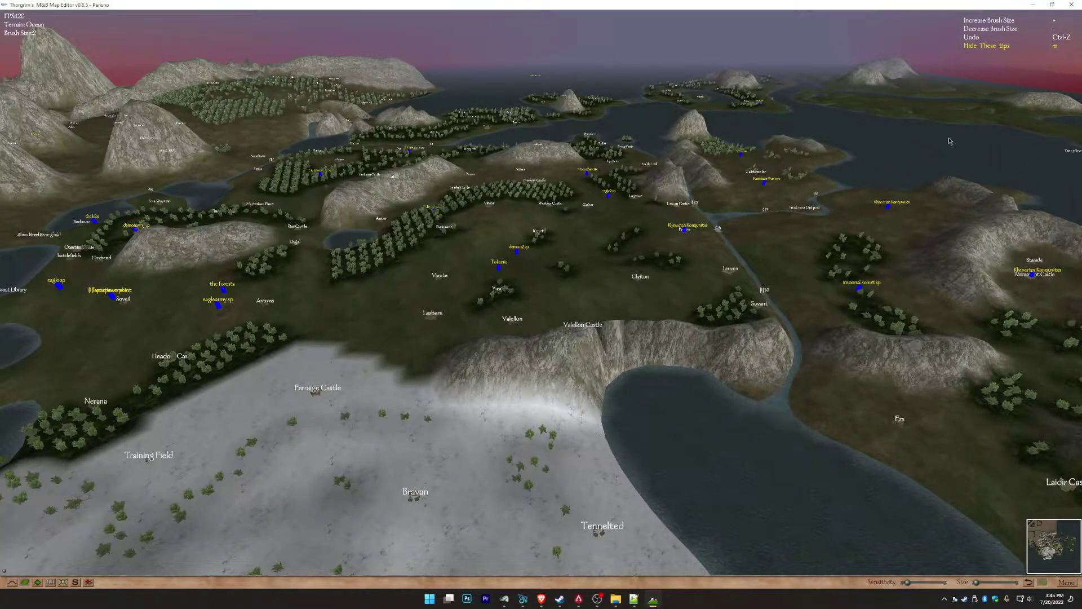
pyautogui.click(1072, 5)
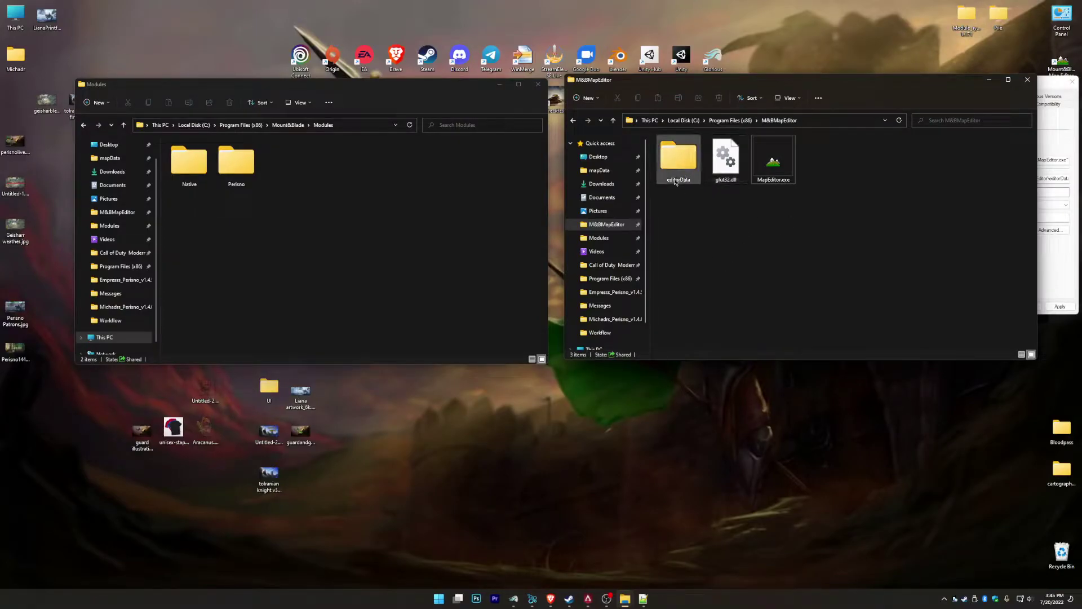
# Open settings.cfg from the editorData folder in Notepad++
pyautogui.doubleClick(672, 159)
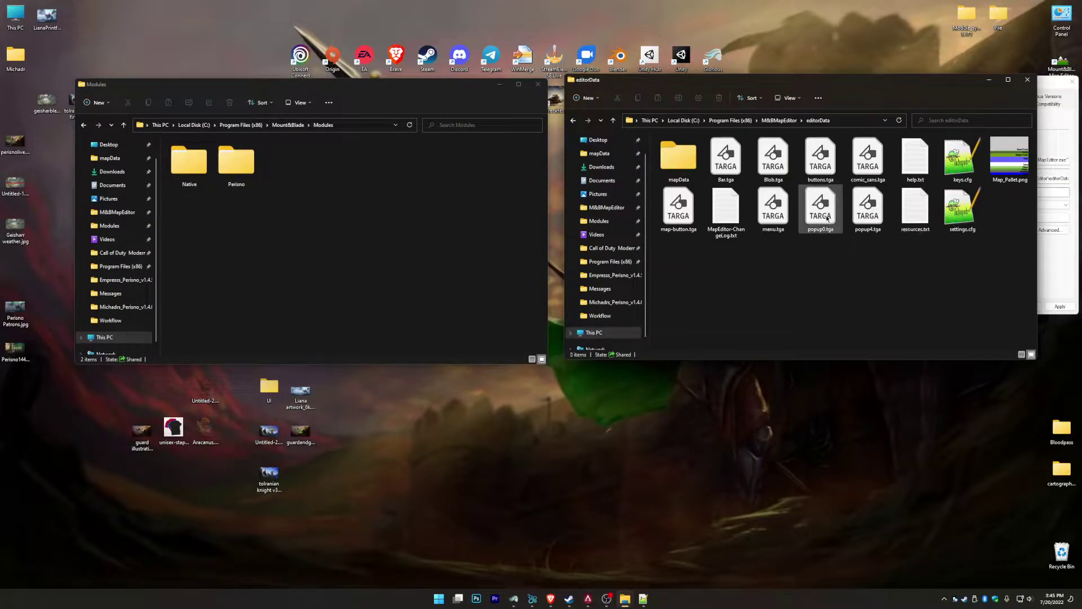
pyautogui.click(963, 210)
pyautogui.doubleClick(963, 211)
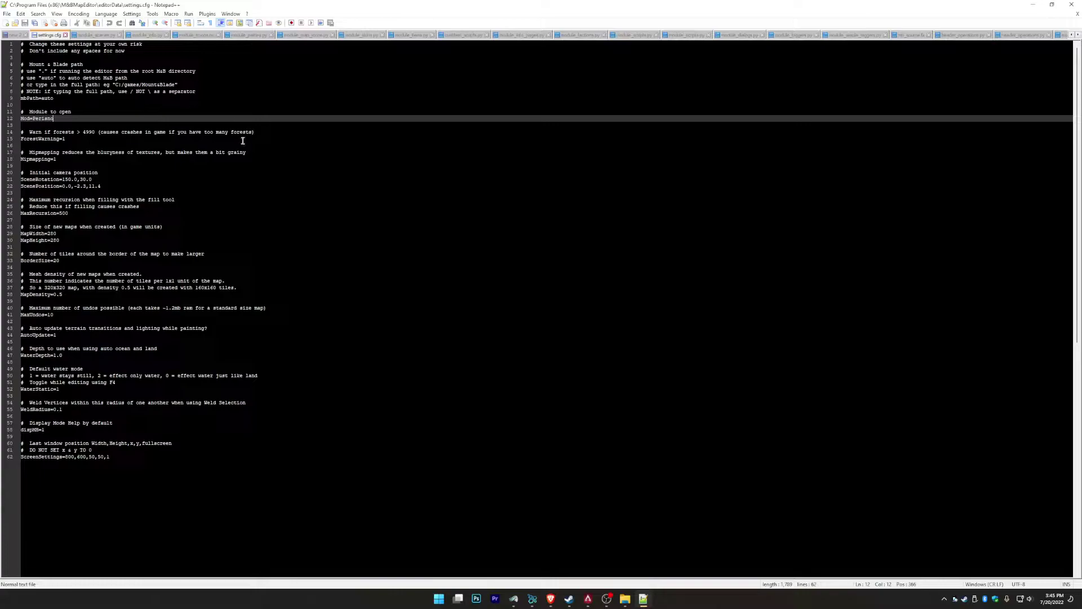
# Bring up the Mount&Blade Modules folder beside the settings file and check the module folder names
pyautogui.click(624, 598)
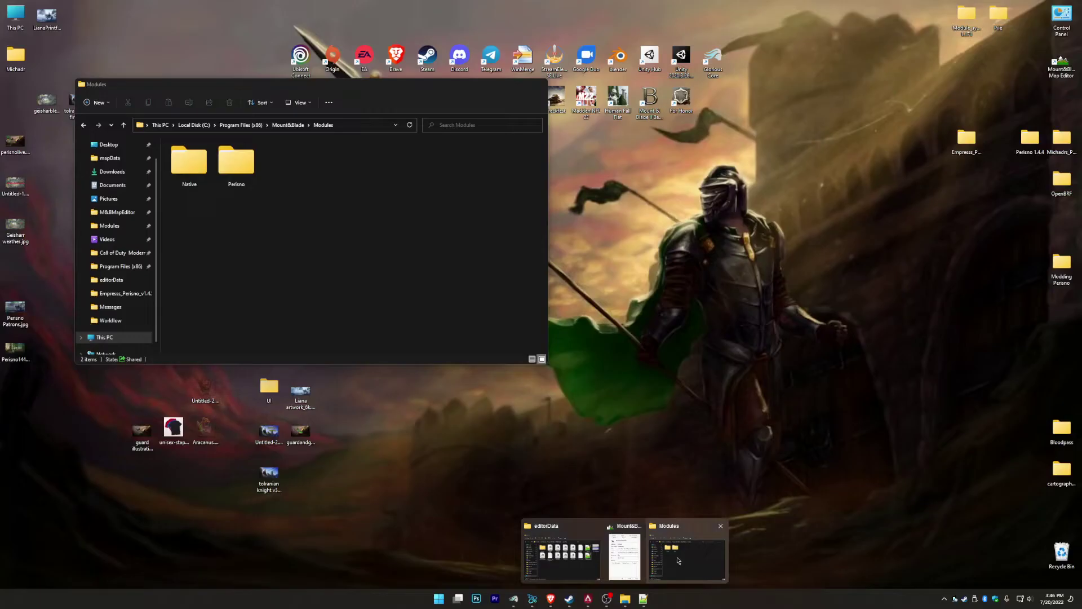
pyautogui.click(685, 550)
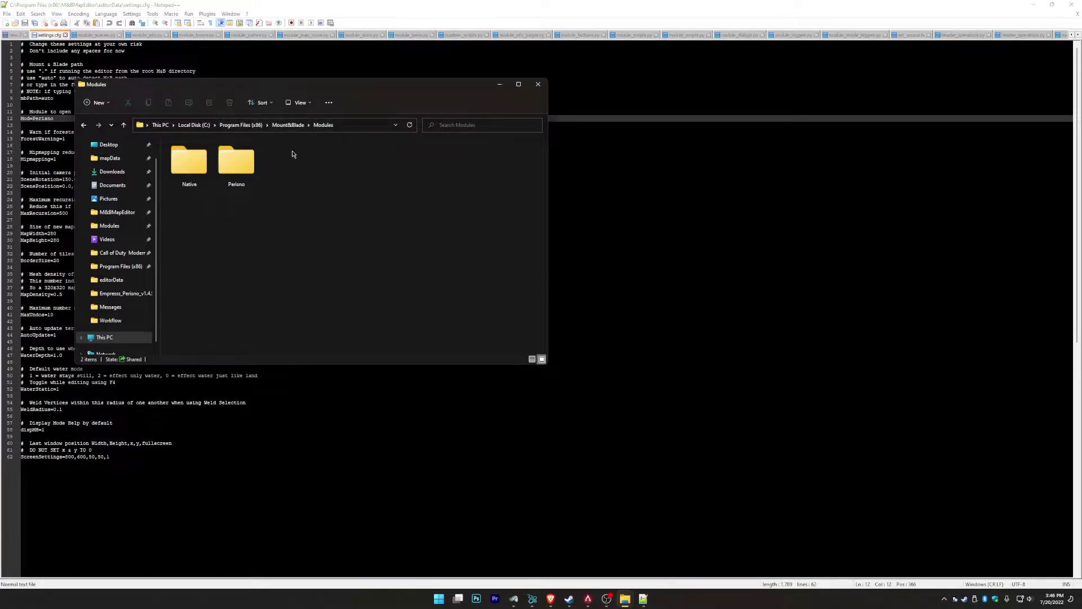
pyautogui.click(189, 178)
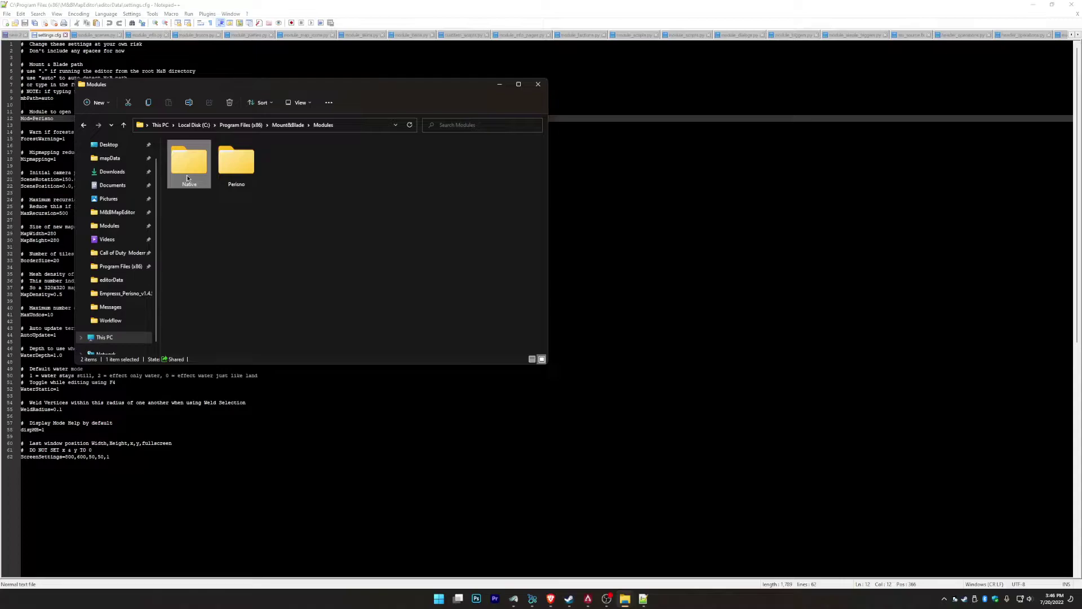
pyautogui.click(211, 202)
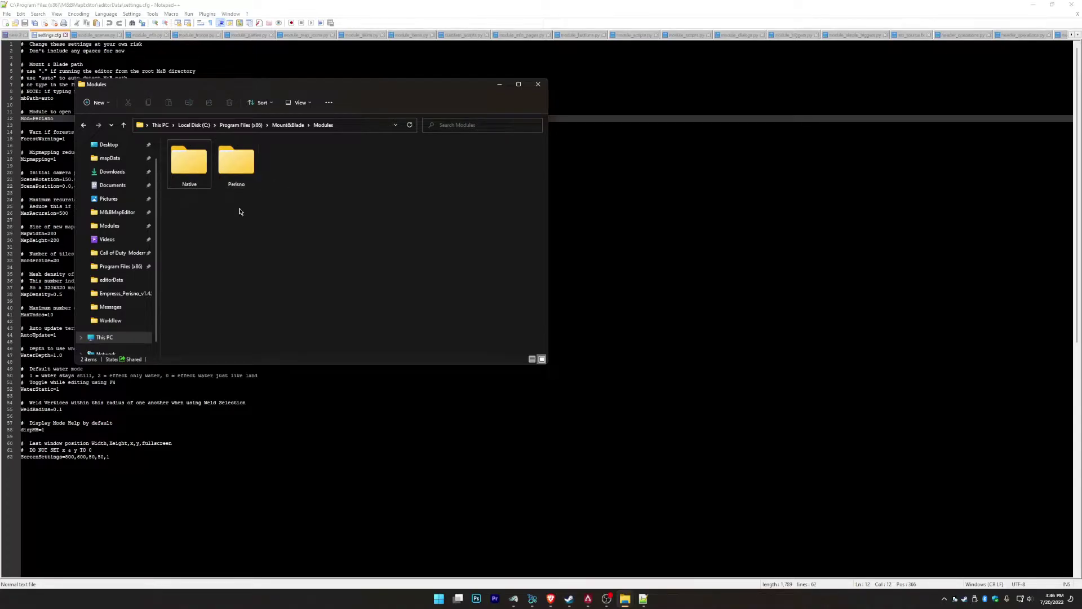
# Open the Perisno module folder, locate its map.txt file, and return to the Modules folder
pyautogui.click(236, 162)
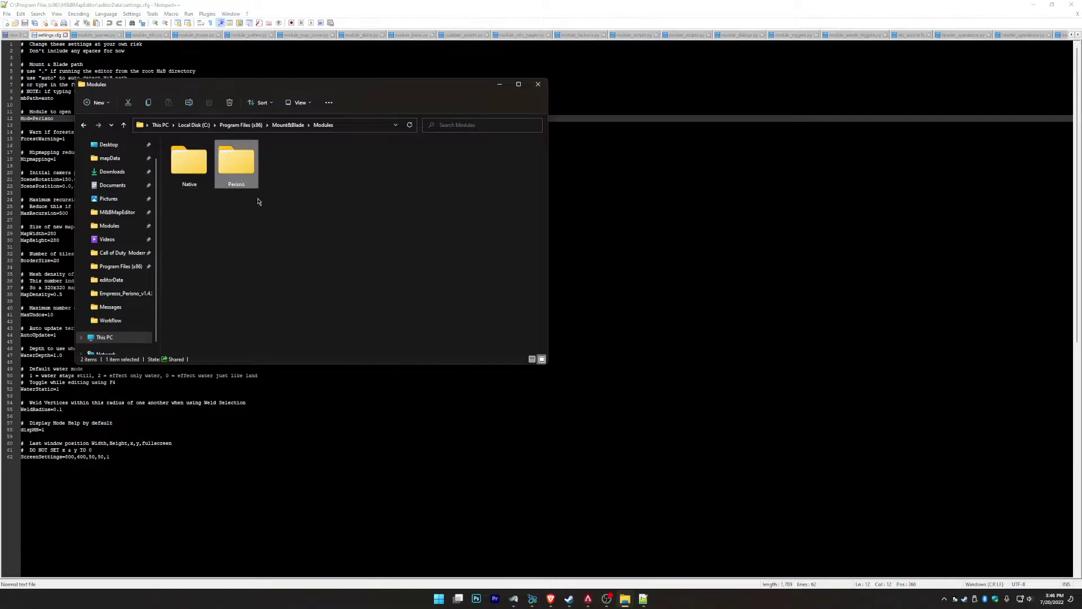
pyautogui.click(262, 214)
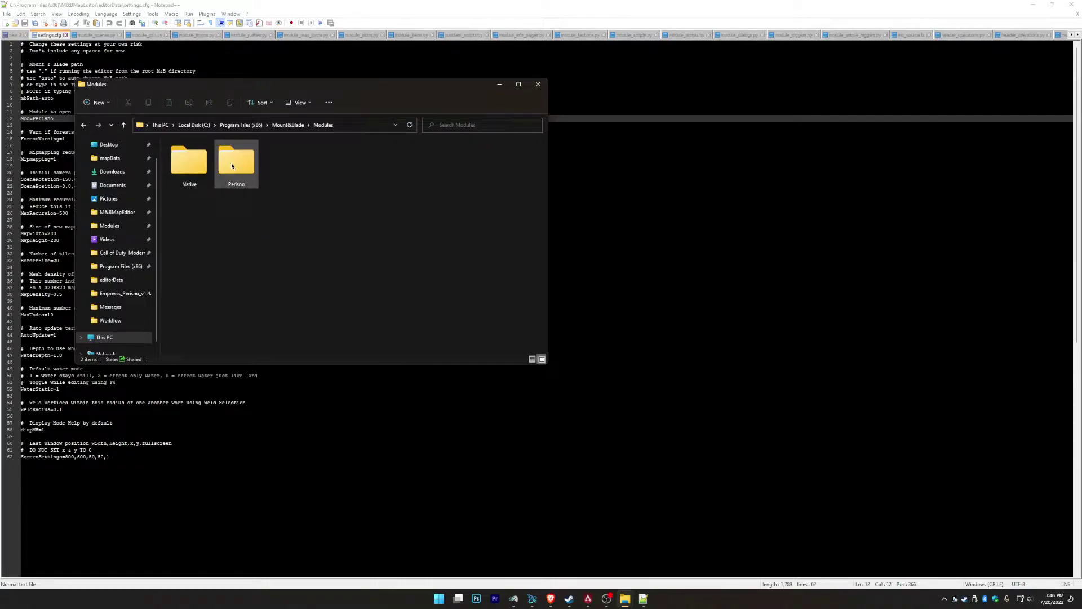
pyautogui.doubleClick(232, 164)
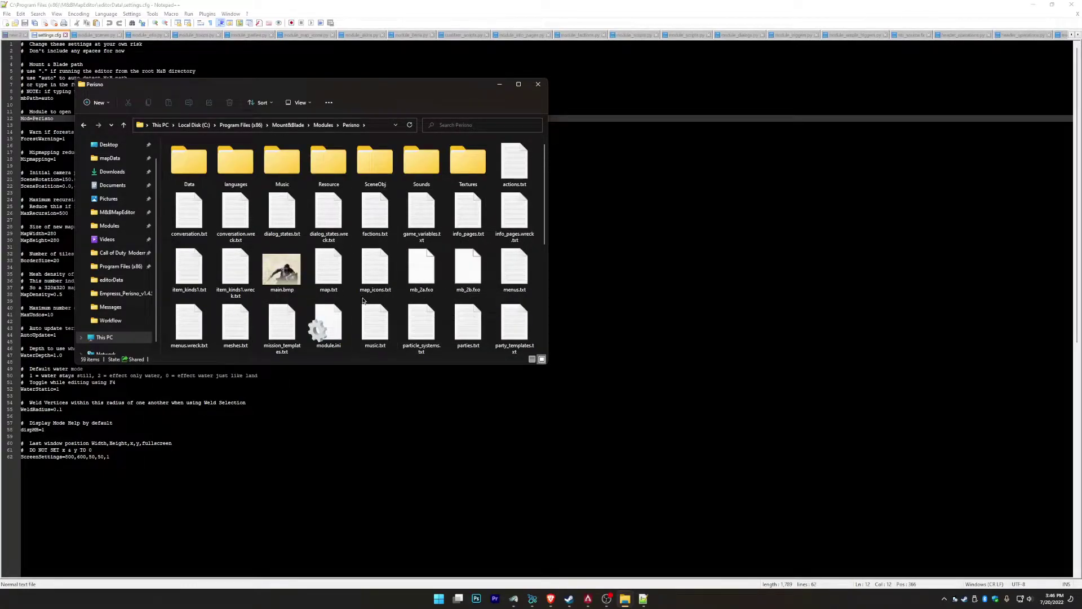
pyautogui.write('map')
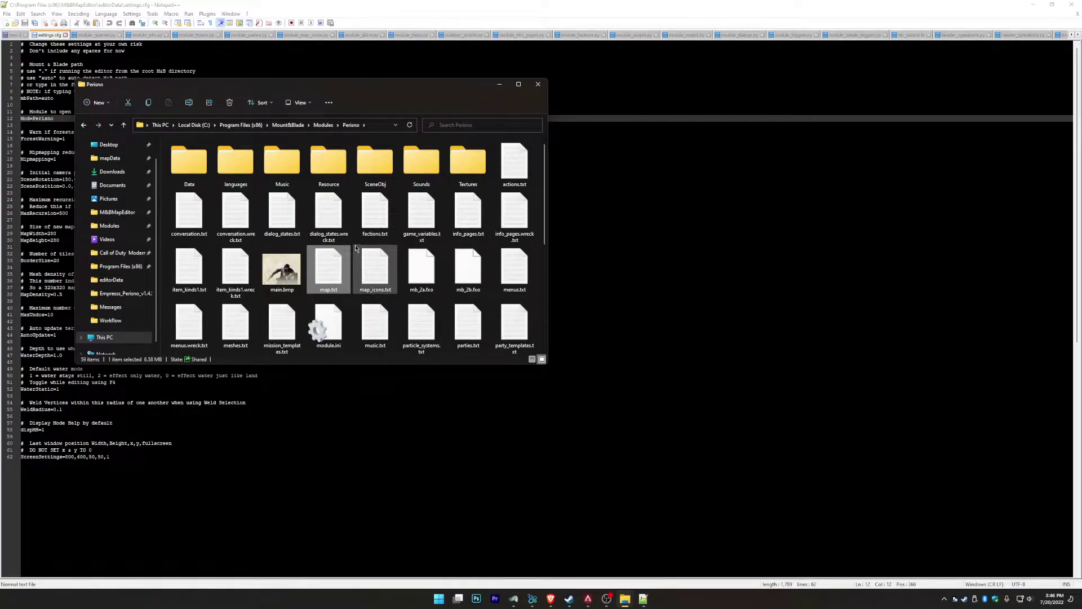
pyautogui.click(83, 124)
# Open the Native module folder, locate its map.txt file, and go back to the Modules folder
pyautogui.click(164, 169)
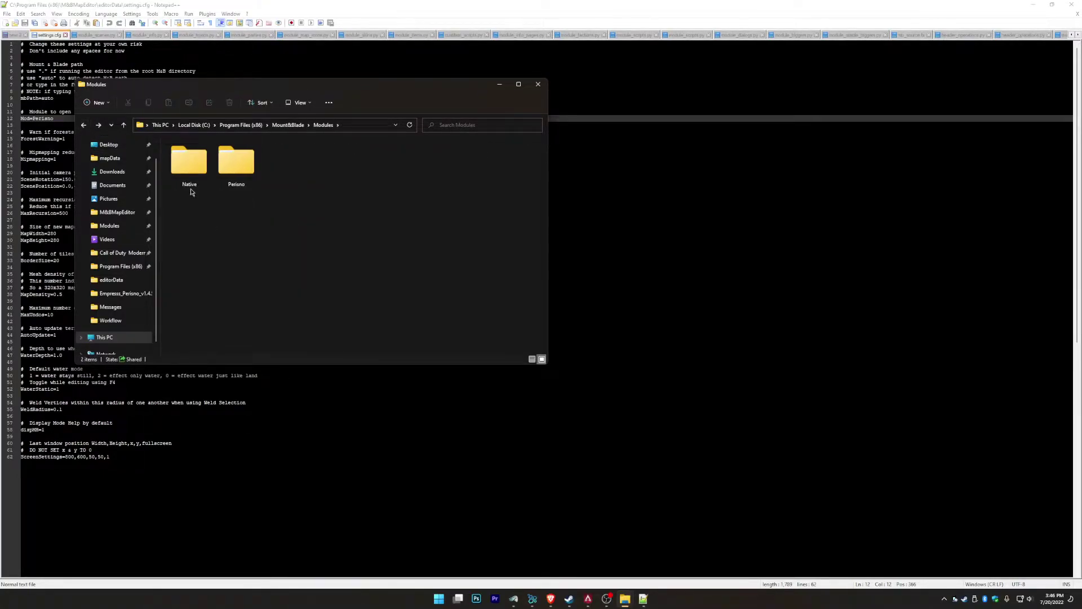
pyautogui.doubleClick(185, 167)
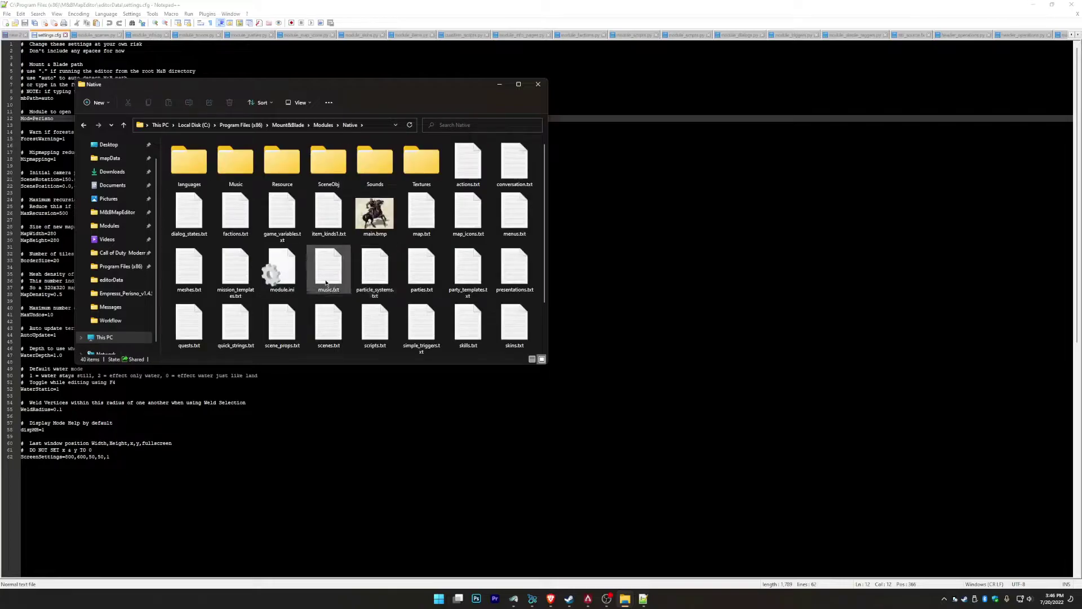
pyautogui.click(84, 125)
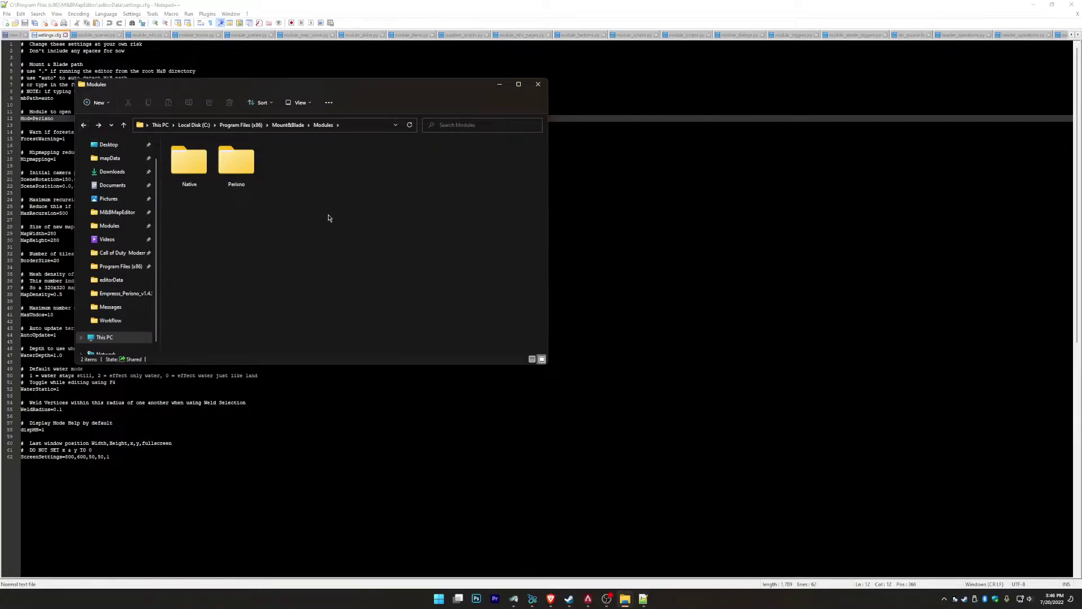
pyautogui.doubleClick(224, 174)
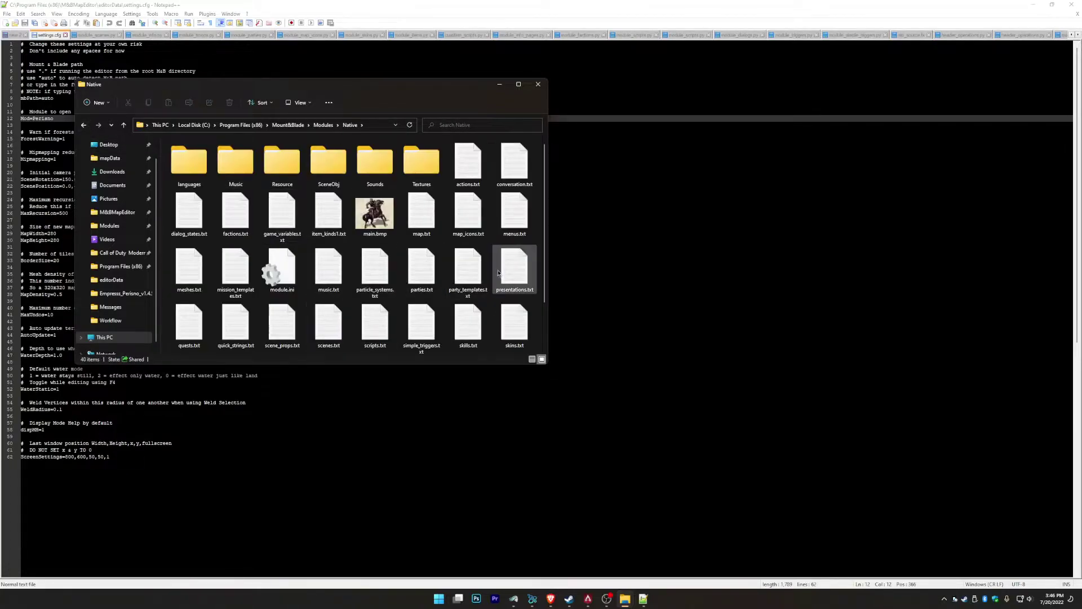
pyautogui.click(468, 215)
pyautogui.click(418, 206)
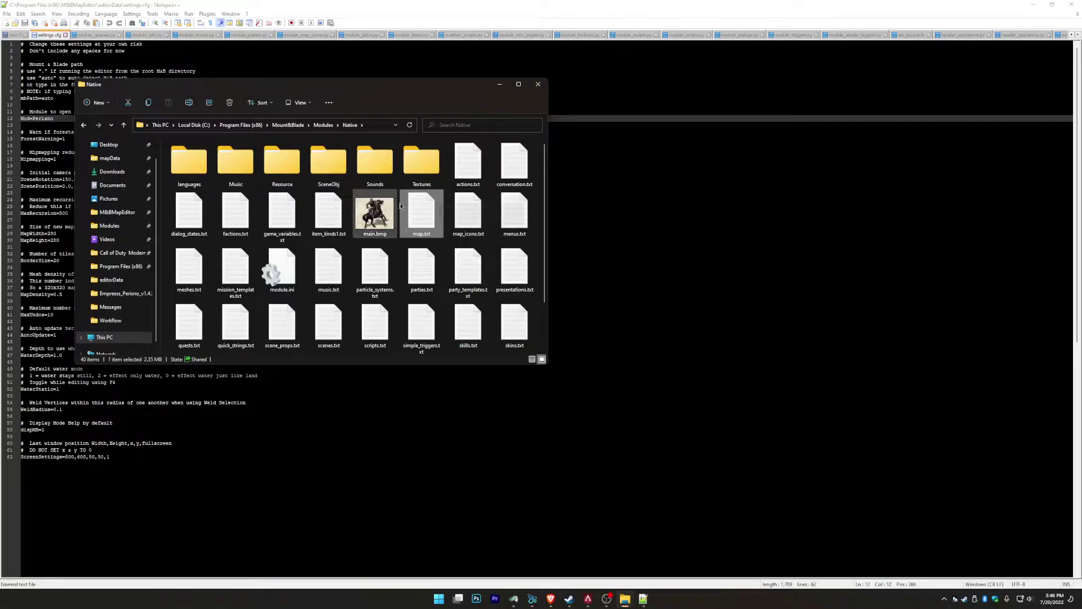
pyautogui.click(84, 124)
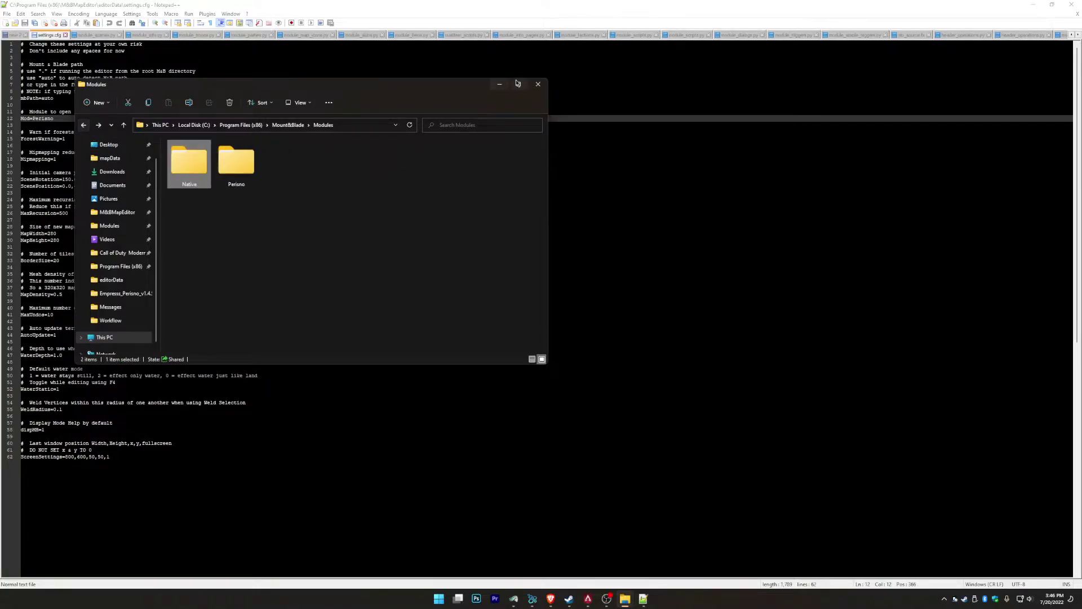
# Minimise the Modules folder window and look through the module, camera and map size settings in settings.cfg
pyautogui.click(499, 84)
pyautogui.click(225, 112)
pyautogui.moveTo(78, 120); pyautogui.dragTo(90, 220)
pyautogui.click(121, 266)
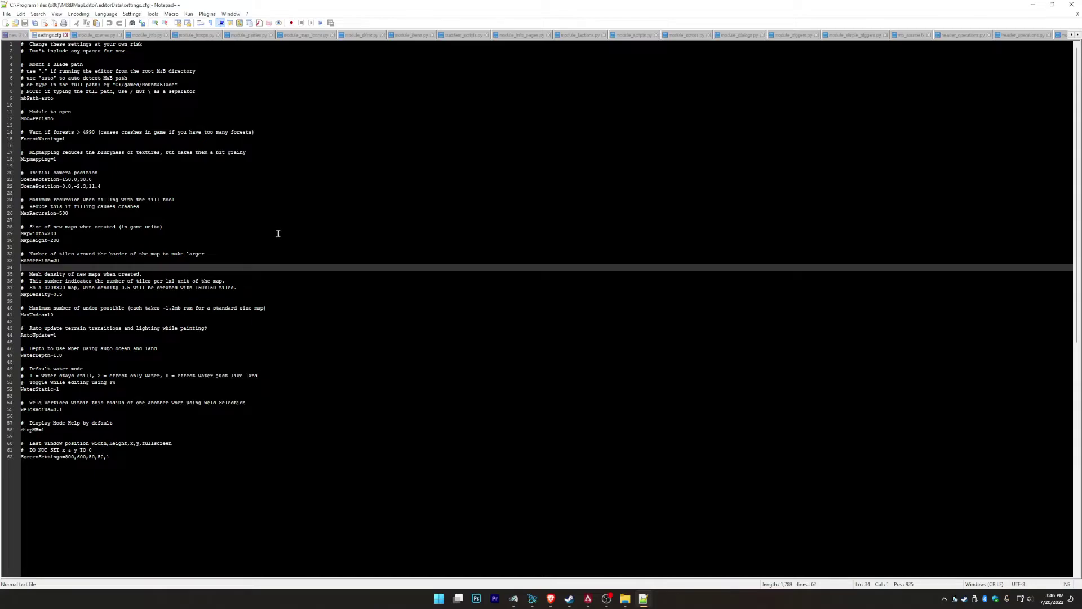
pyautogui.click(296, 208)
# Minimise Notepad++, dismiss the map editor shortcut's Properties dialog, and reposition the editorData folder window on the desktop
pyautogui.click(1034, 5)
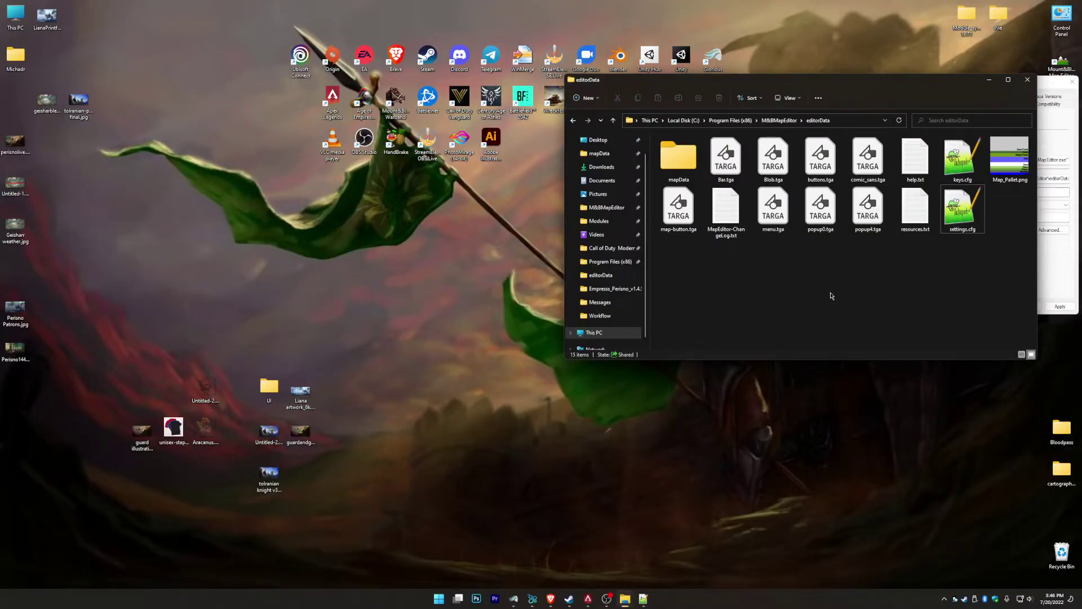
pyautogui.moveTo(911, 84); pyautogui.dragTo(772, 122)
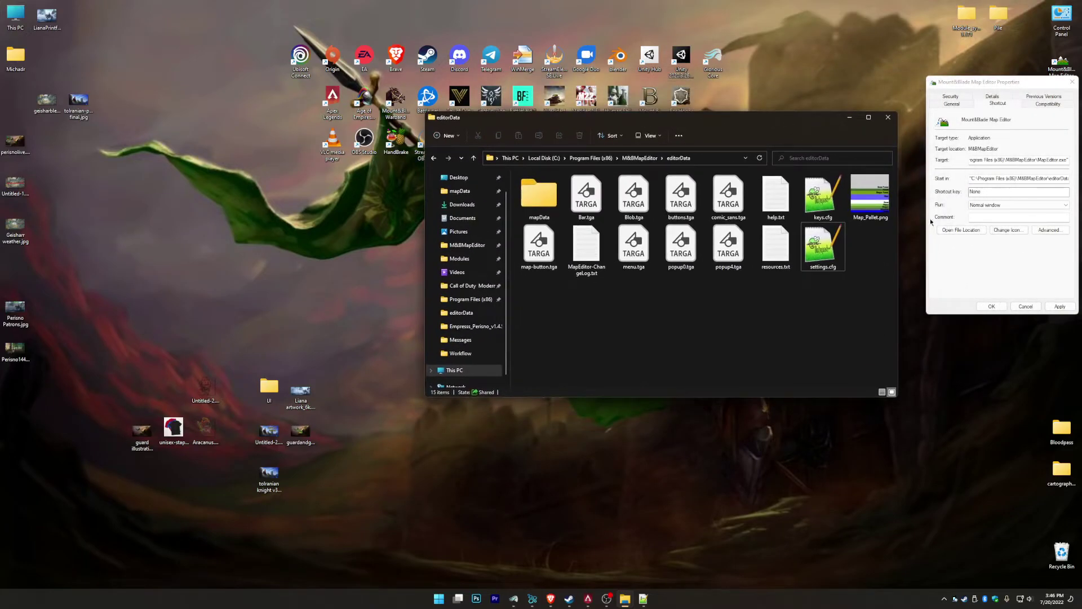
pyautogui.press('Escape')
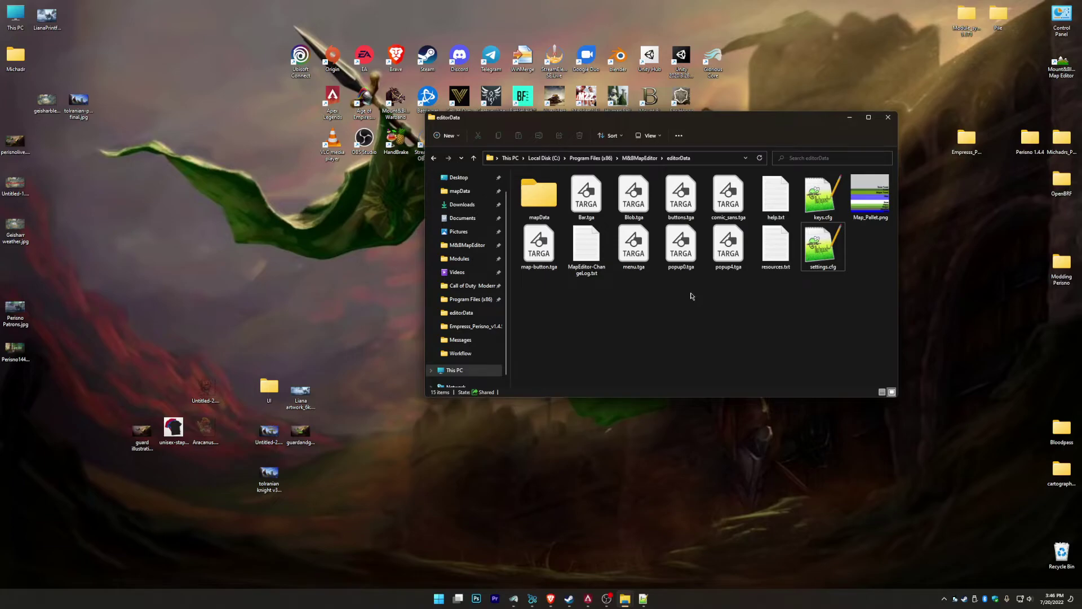
pyautogui.moveTo(655, 122); pyautogui.dragTo(709, 175)
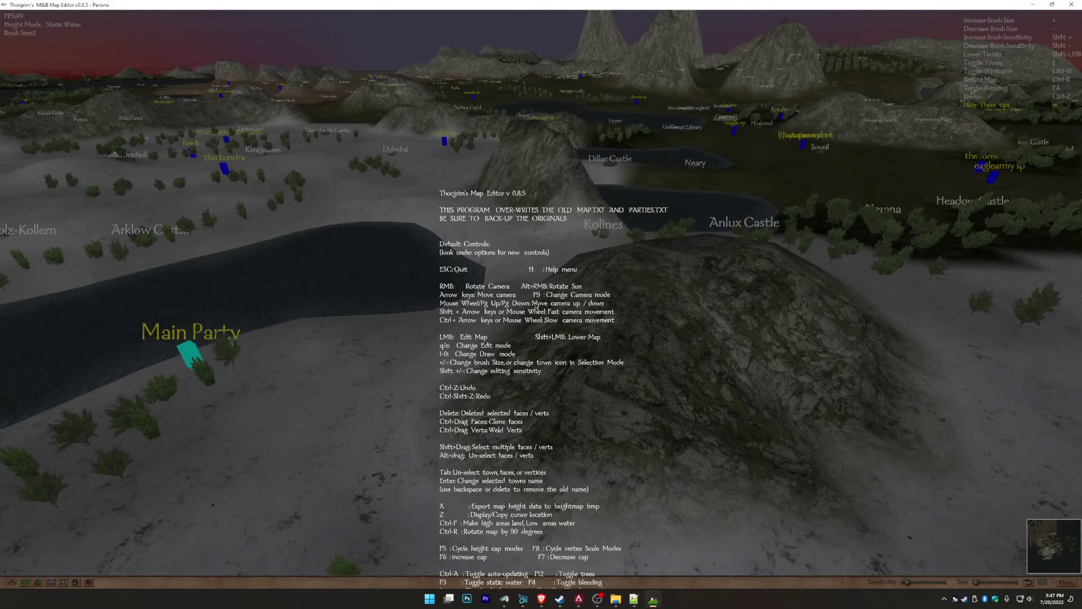
# Dismiss the map editor's help text, look over the Perisno map's coasts, rivers and forests from above, and close the editor
pyautogui.click(535, 306)
pyautogui.moveTo(535, 305); pyautogui.dragTo(659, 496, button='right')
pyautogui.press('w')
pyautogui.press('a')
pyautogui.press('Left')
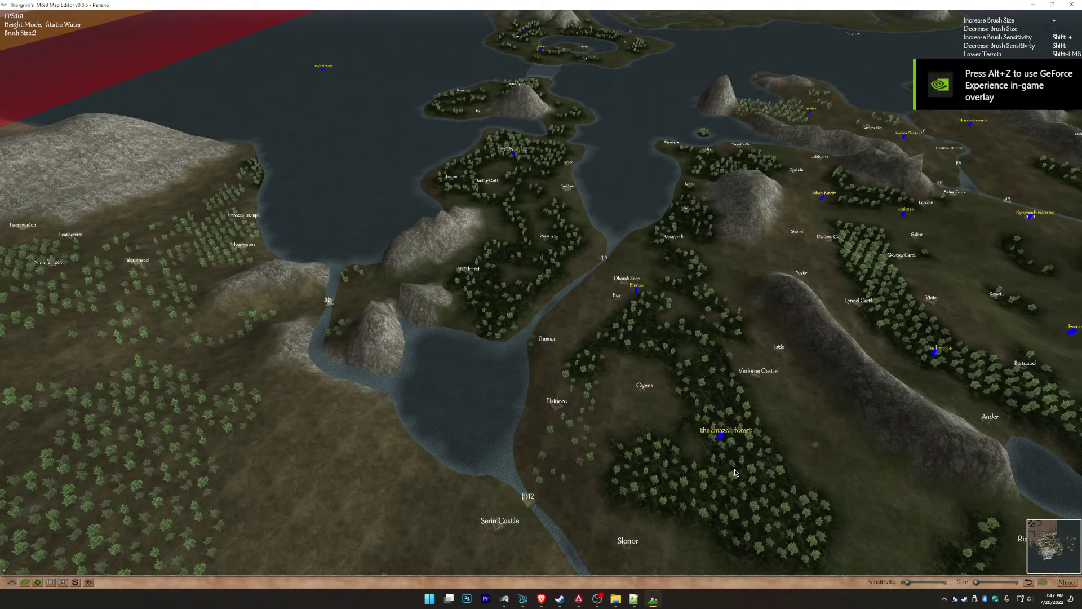
pyautogui.moveTo(742, 451); pyautogui.dragTo(823, 420, button='right')
pyautogui.press('w')
pyautogui.press('a')
pyautogui.press('w')
pyautogui.press('w')
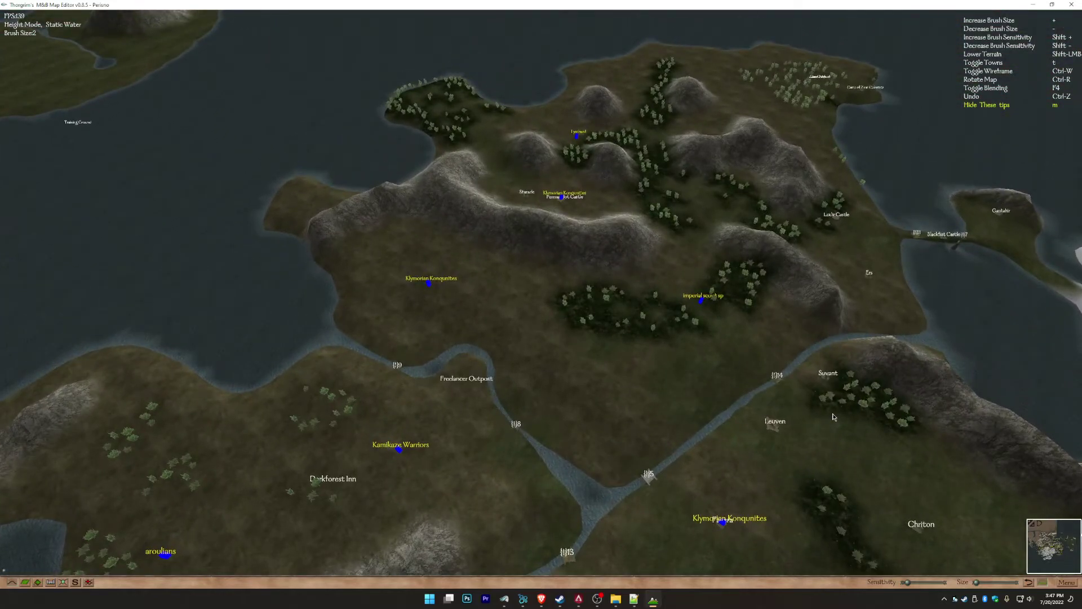
pyautogui.click(1072, 5)
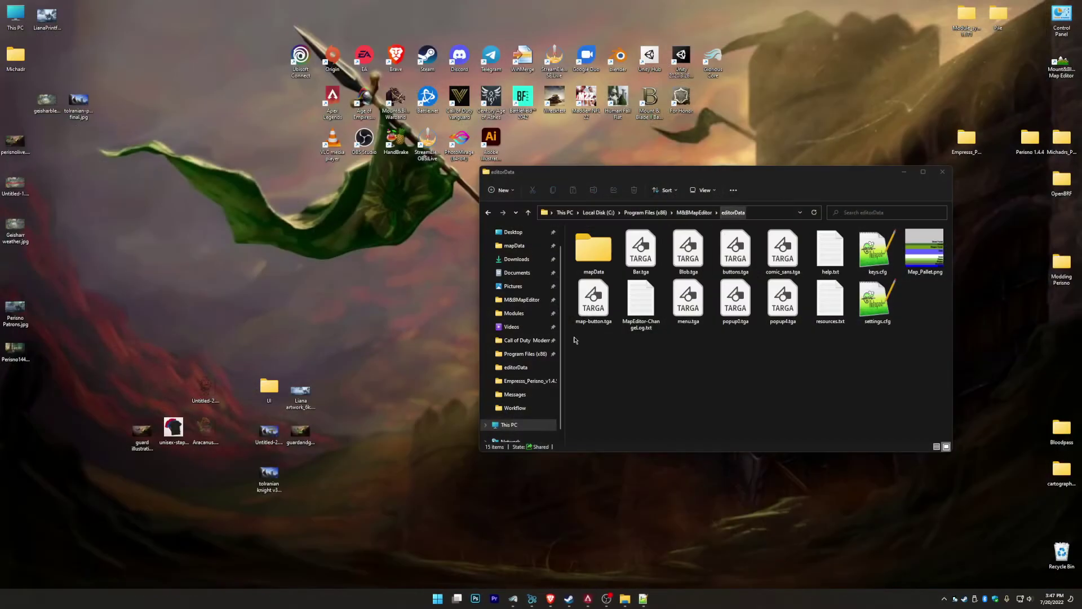